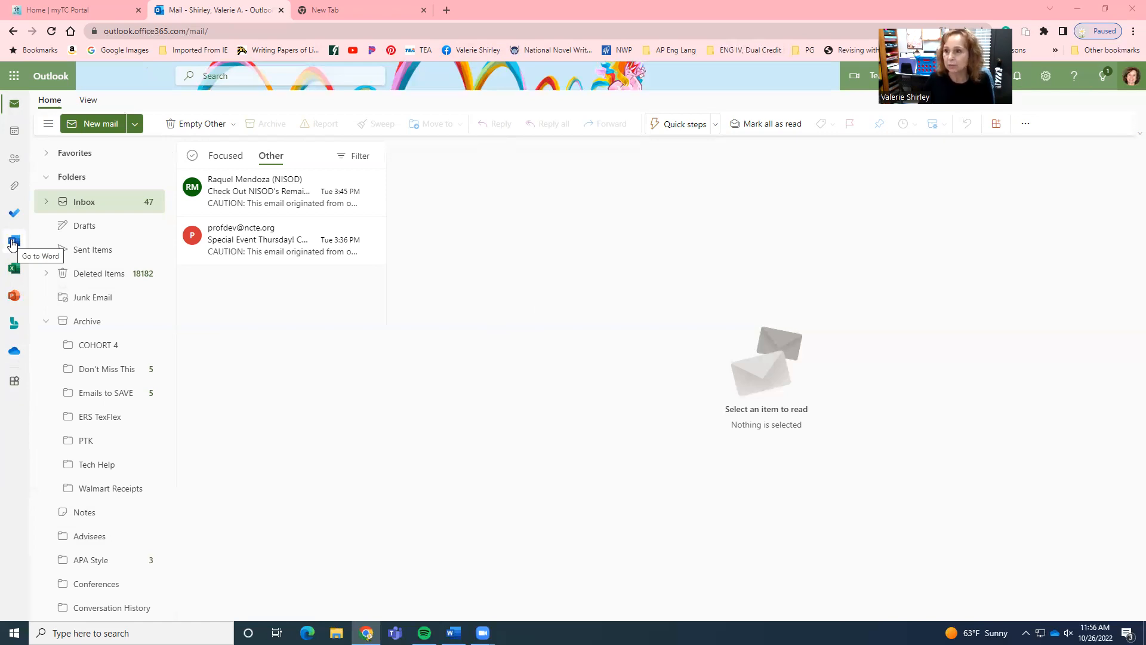
# Create a new blank Word document from the template gallery.
pyautogui.click(13, 242)
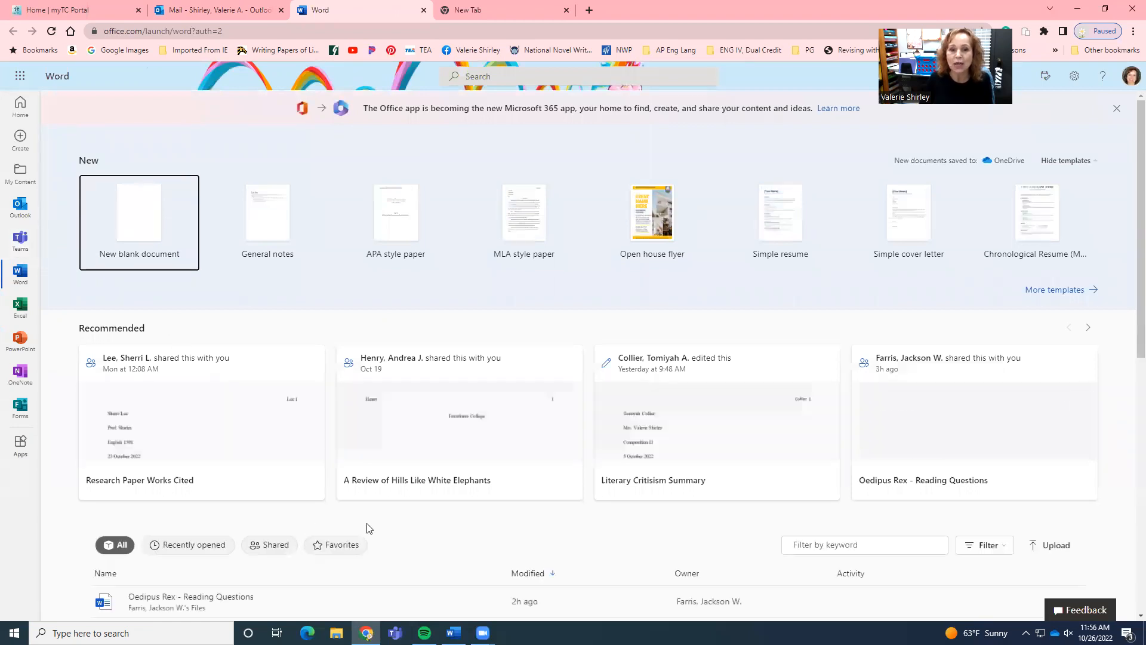
pyautogui.scroll(-1, 367, 528)
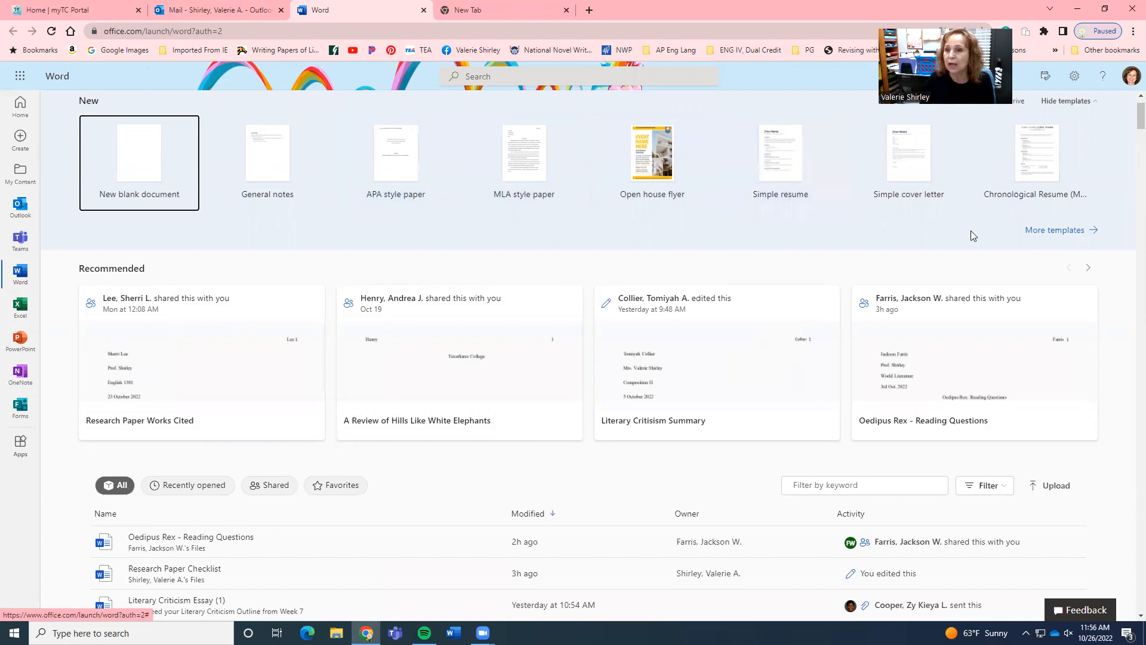
pyautogui.click(1050, 232)
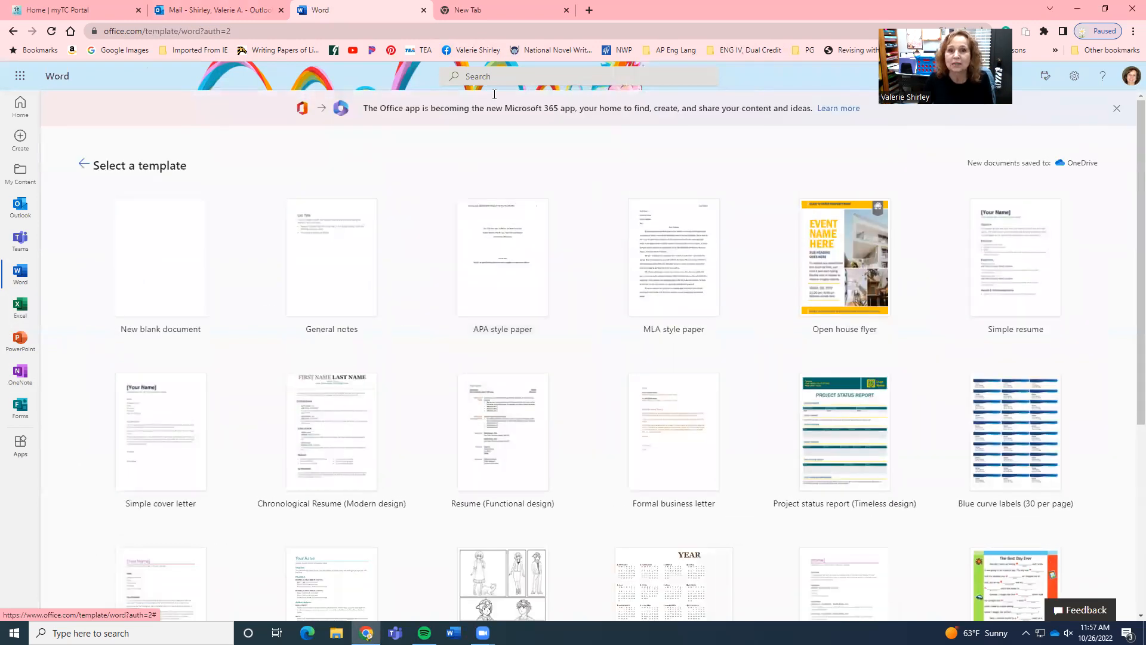
pyautogui.scroll(-3, 517, 237)
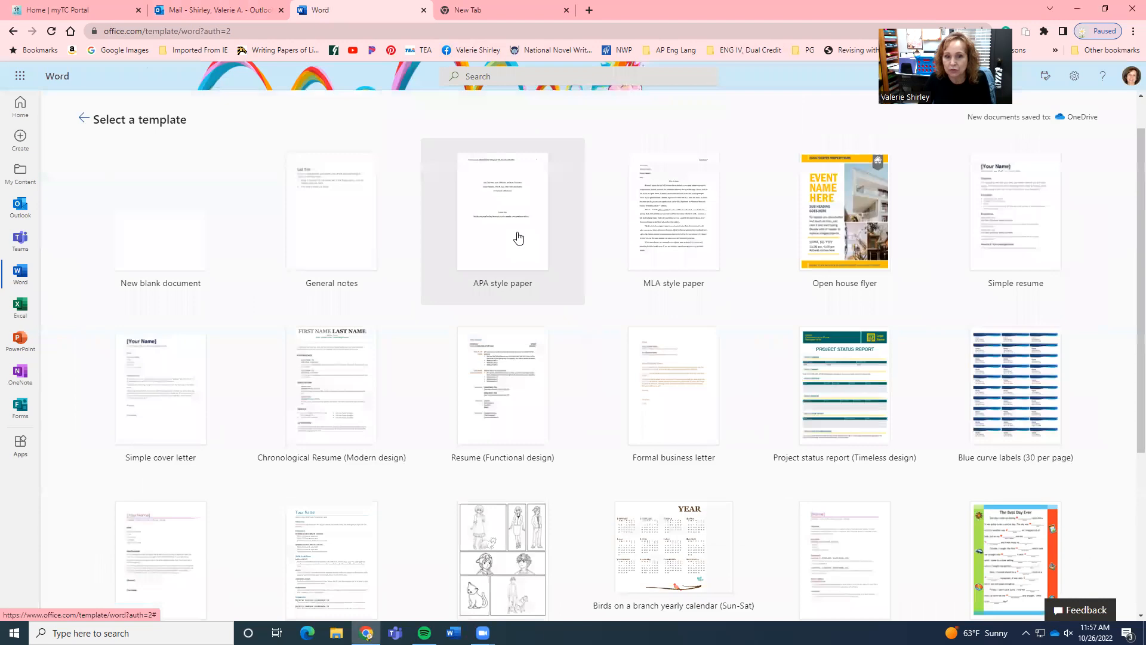
pyautogui.scroll(3, 519, 237)
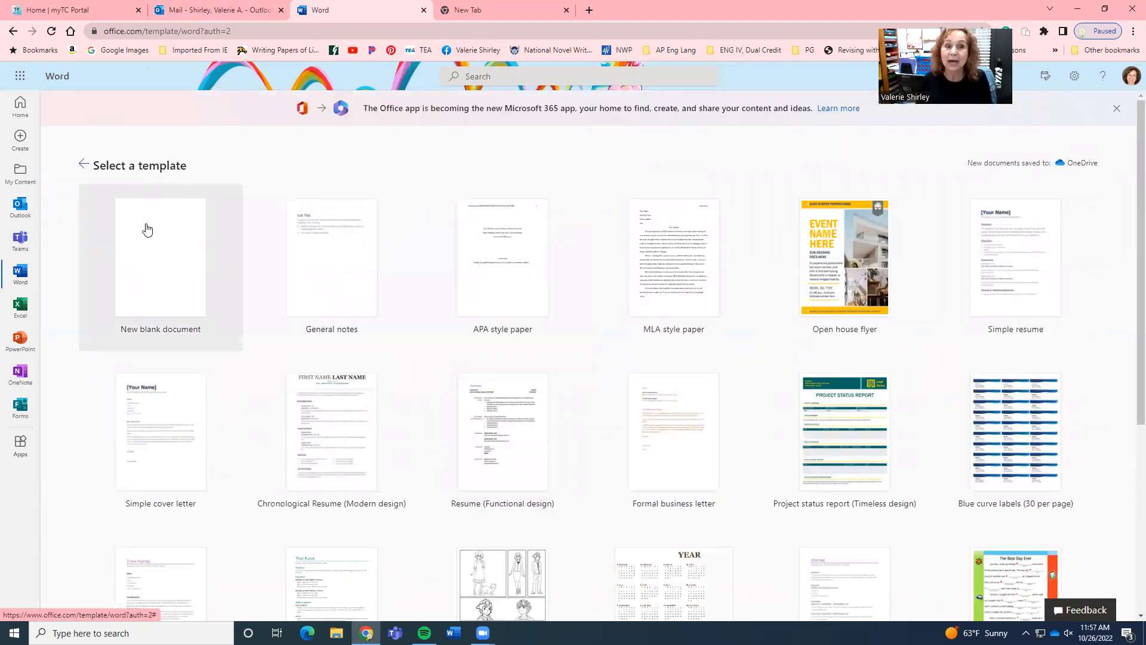
pyautogui.click(180, 280)
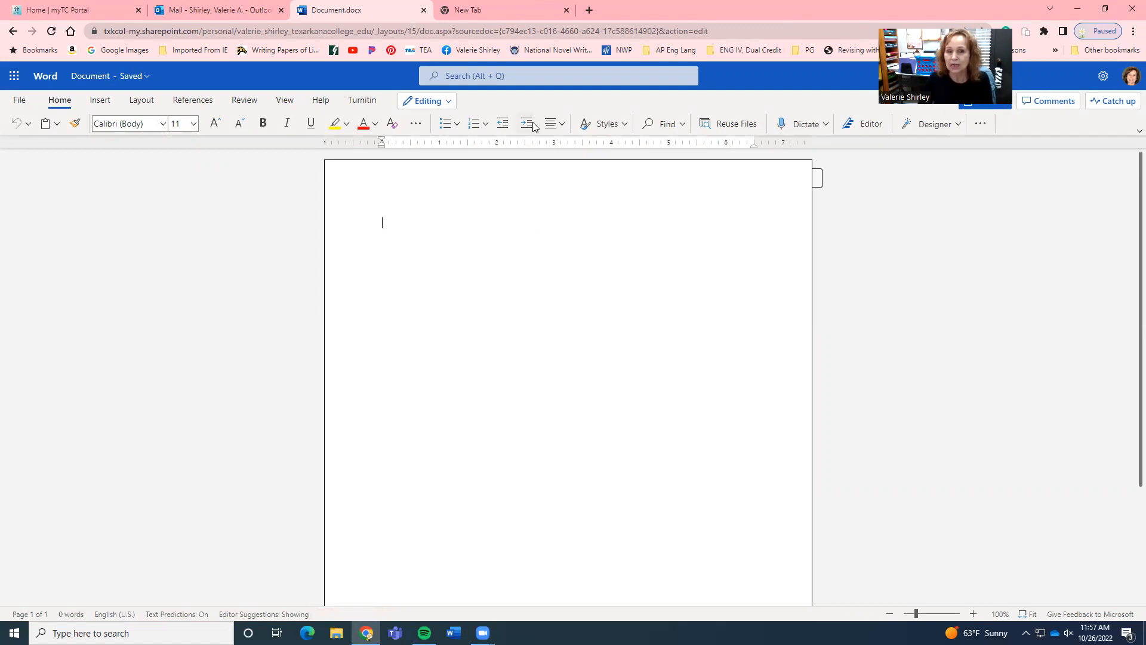
# Open the document in the Word desktop app and maximize its window.
pyautogui.click(450, 101)
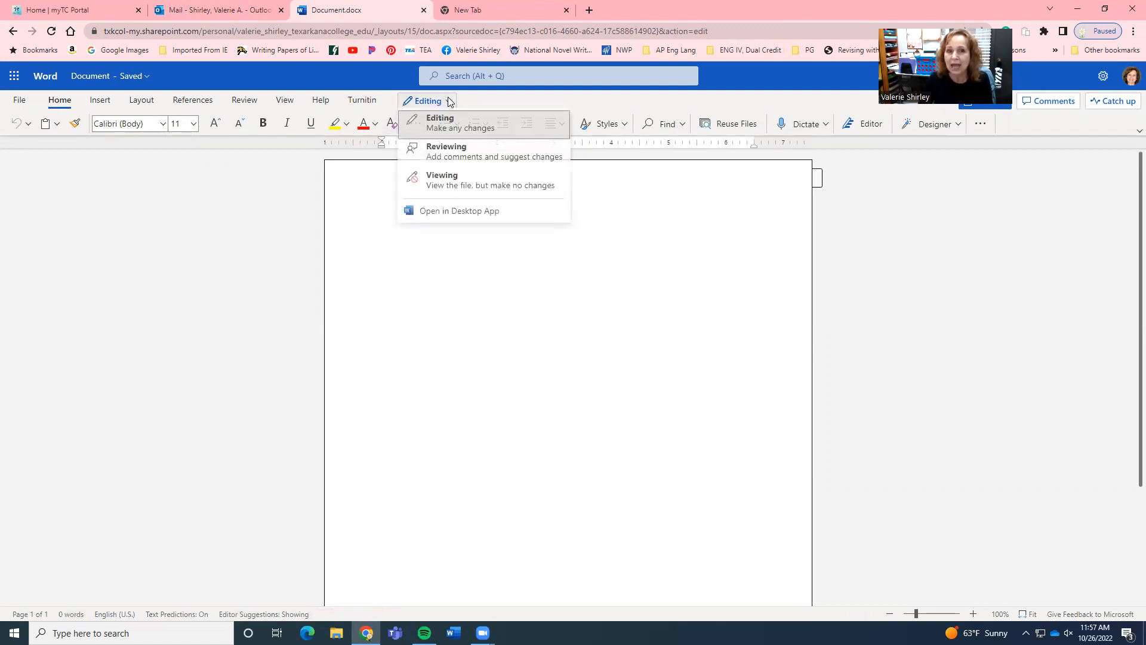
pyautogui.click(450, 214)
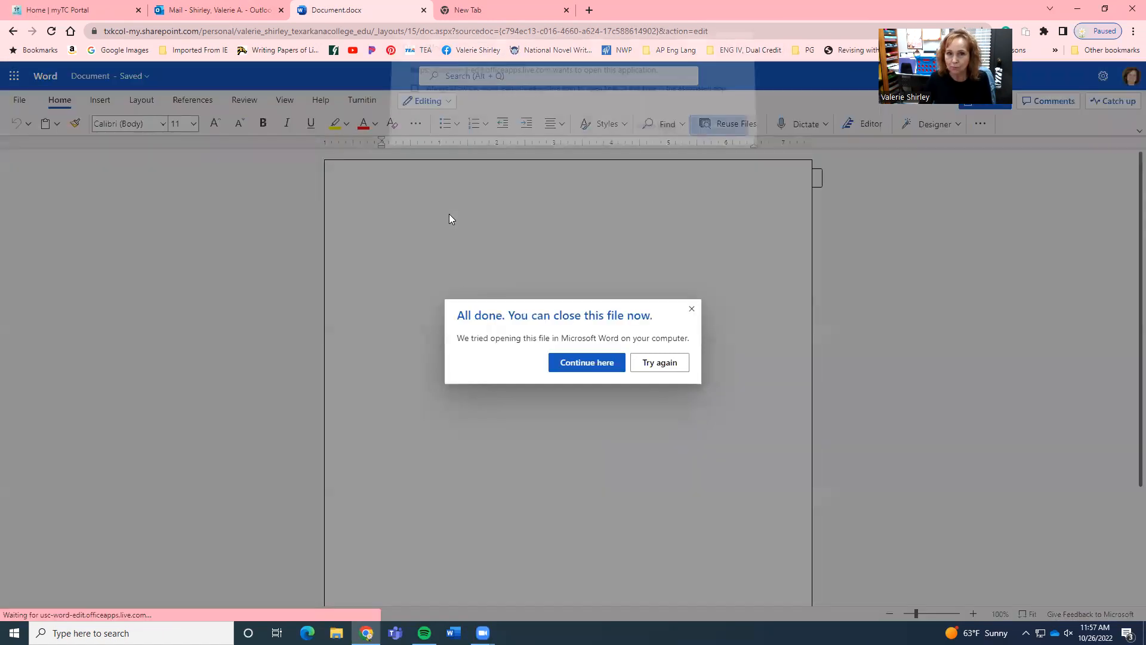
pyautogui.click(663, 134)
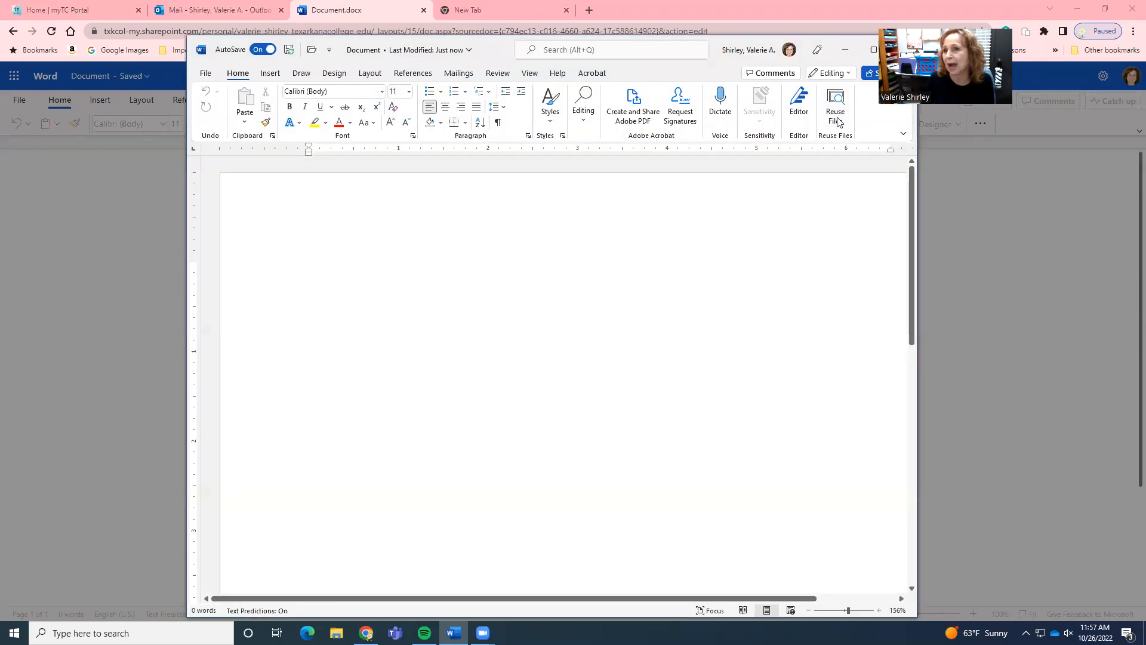
pyautogui.click(1079, 10)
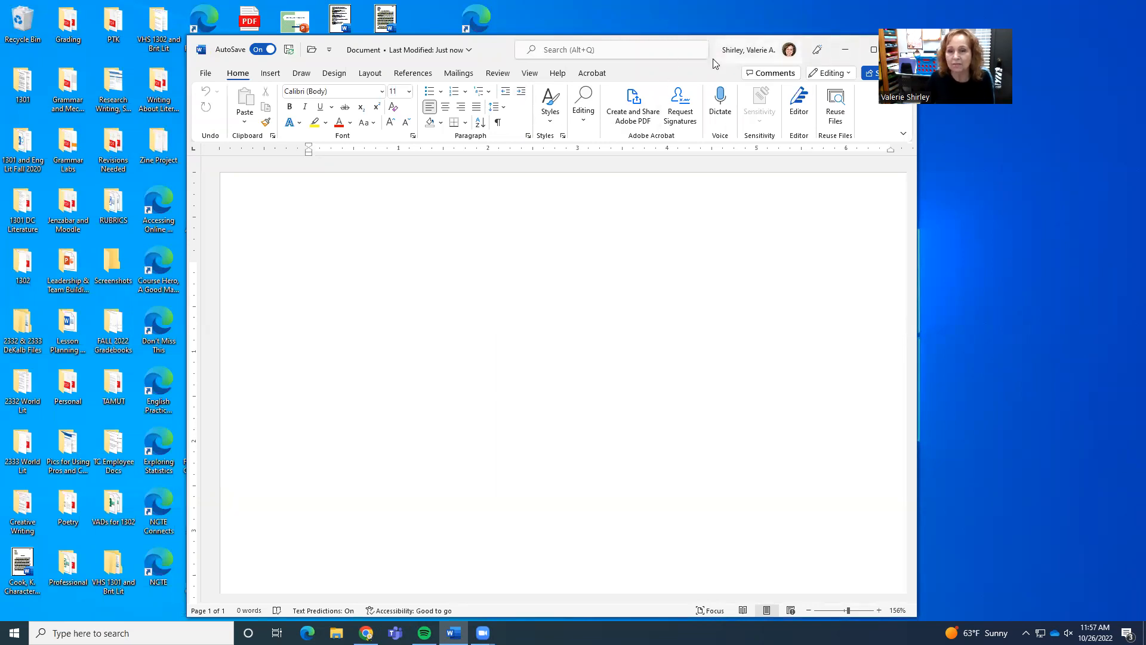
pyautogui.moveTo(715, 60); pyautogui.dragTo(687, 59)
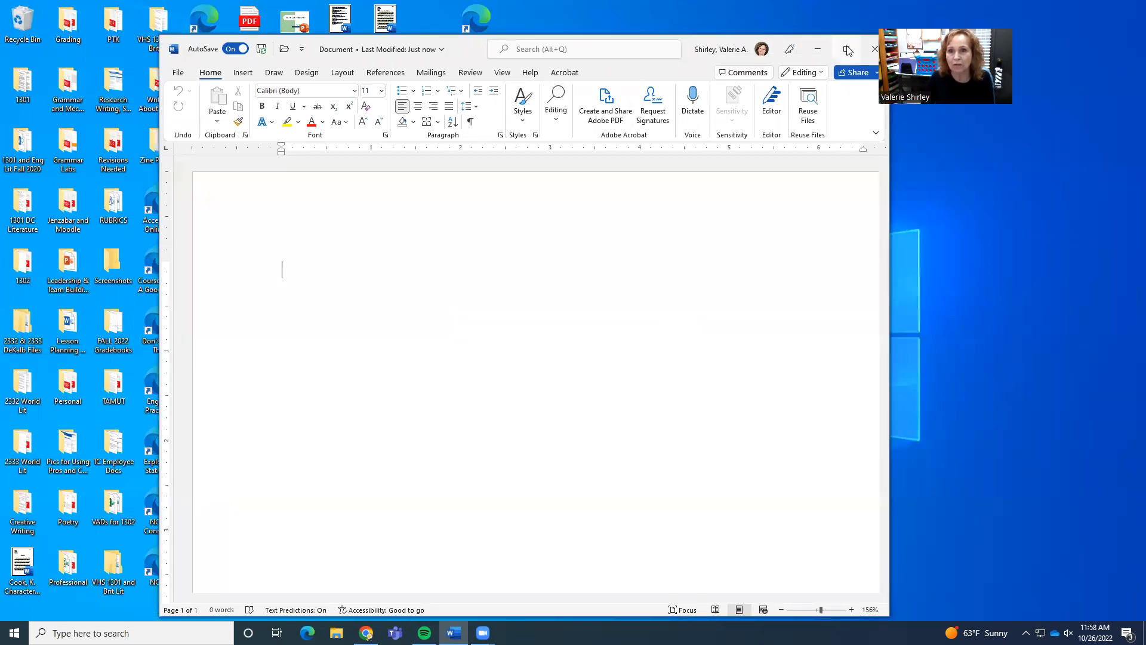
pyautogui.click(847, 49)
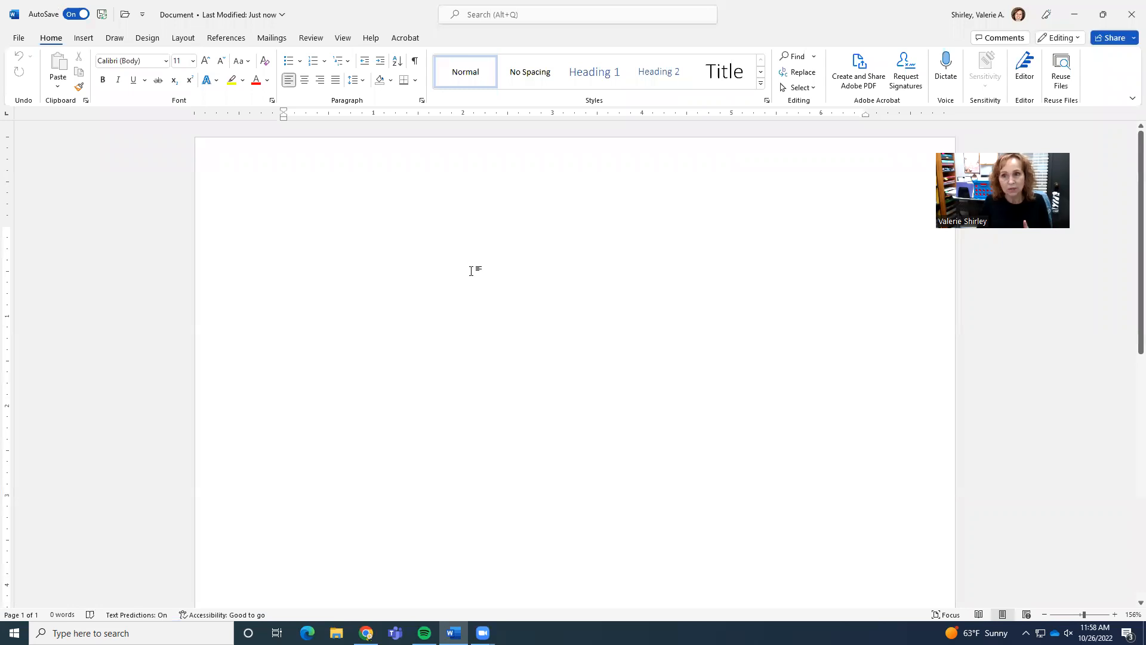
# Insert a plain page number at the top right of the page and type the author's last name before it in the header.
pyautogui.click(85, 39)
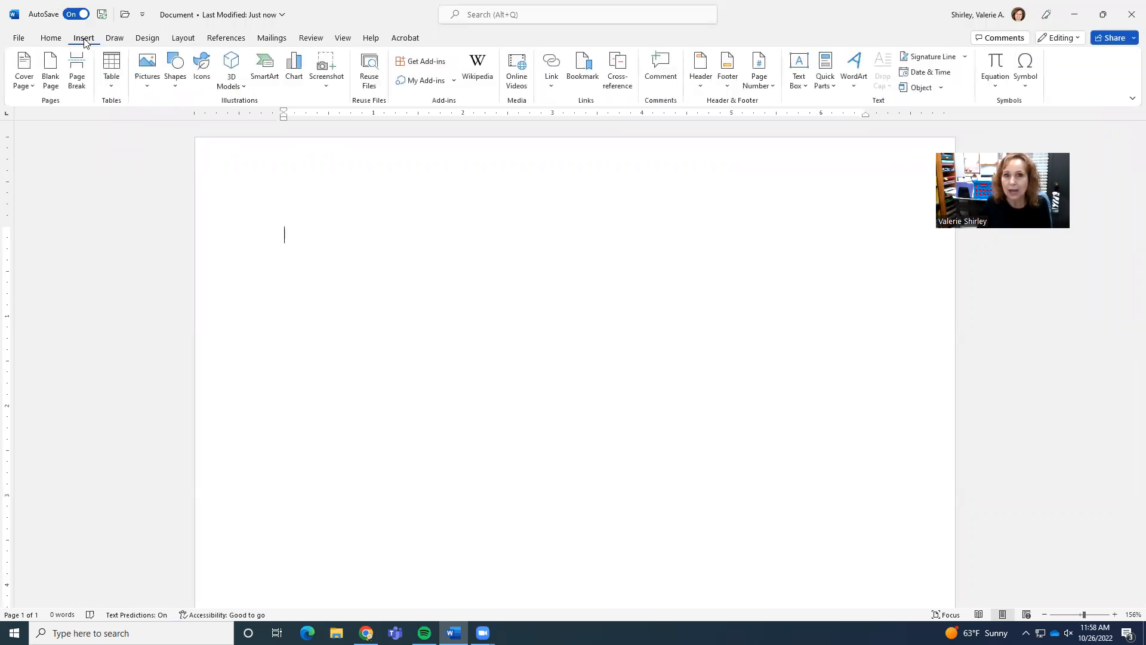
pyautogui.click(758, 67)
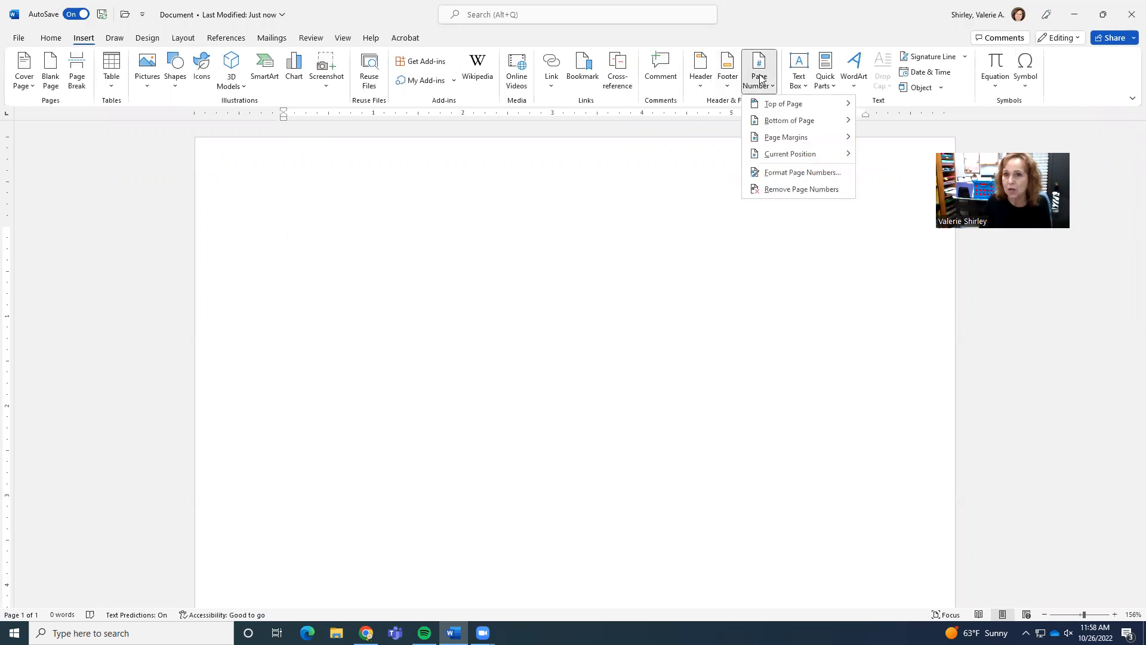
pyautogui.moveTo(776, 106)
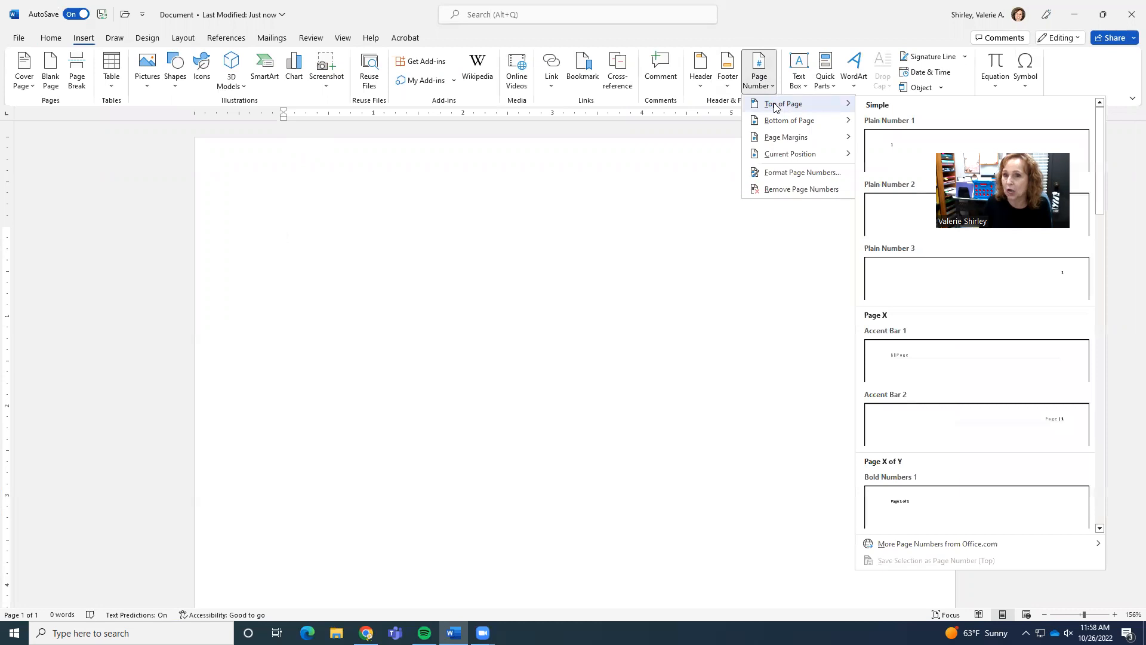
pyautogui.click(968, 277)
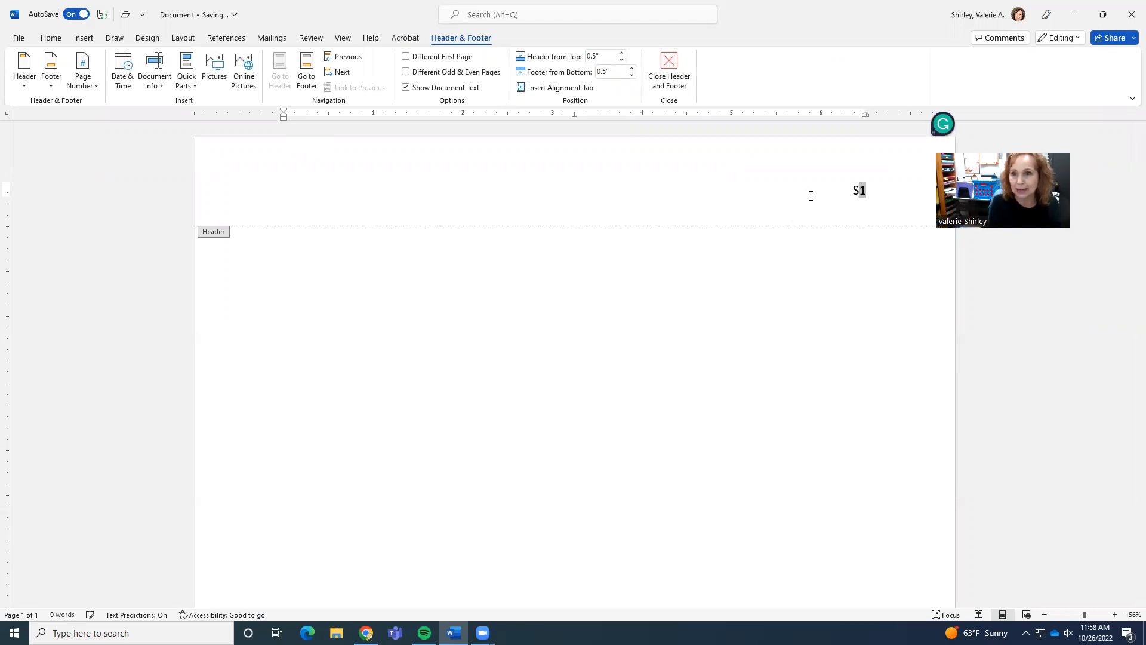
pyautogui.write('Shirley')
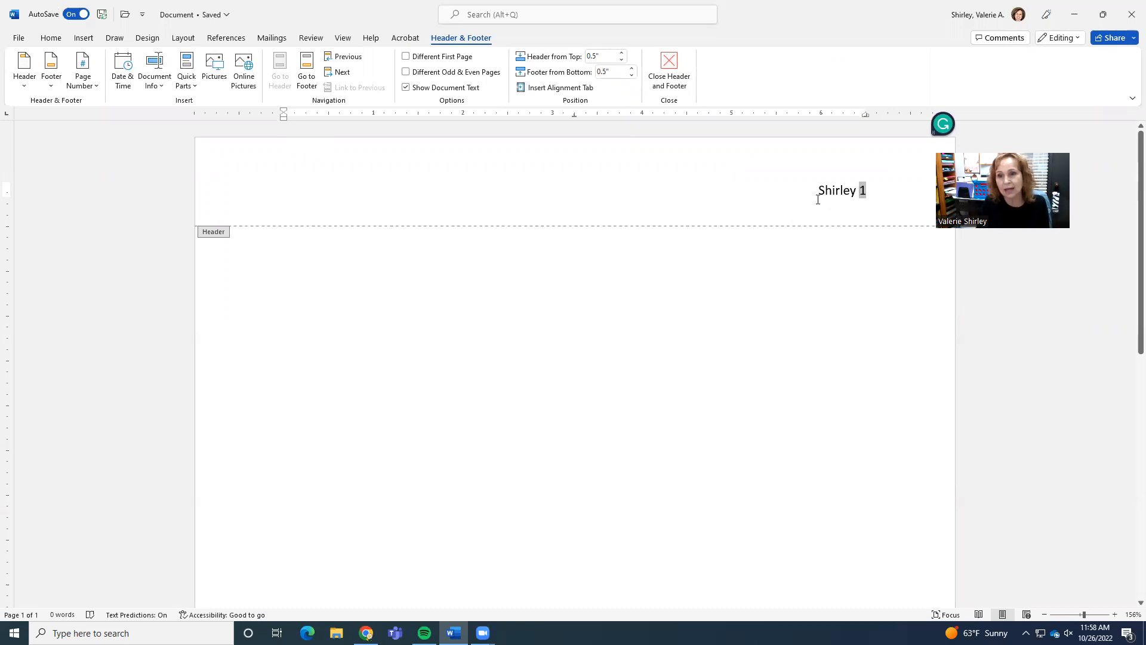
# Format the header text as Times New Roman, 12 pt, and close the header.
pyautogui.moveTo(813, 192); pyautogui.dragTo(875, 191)
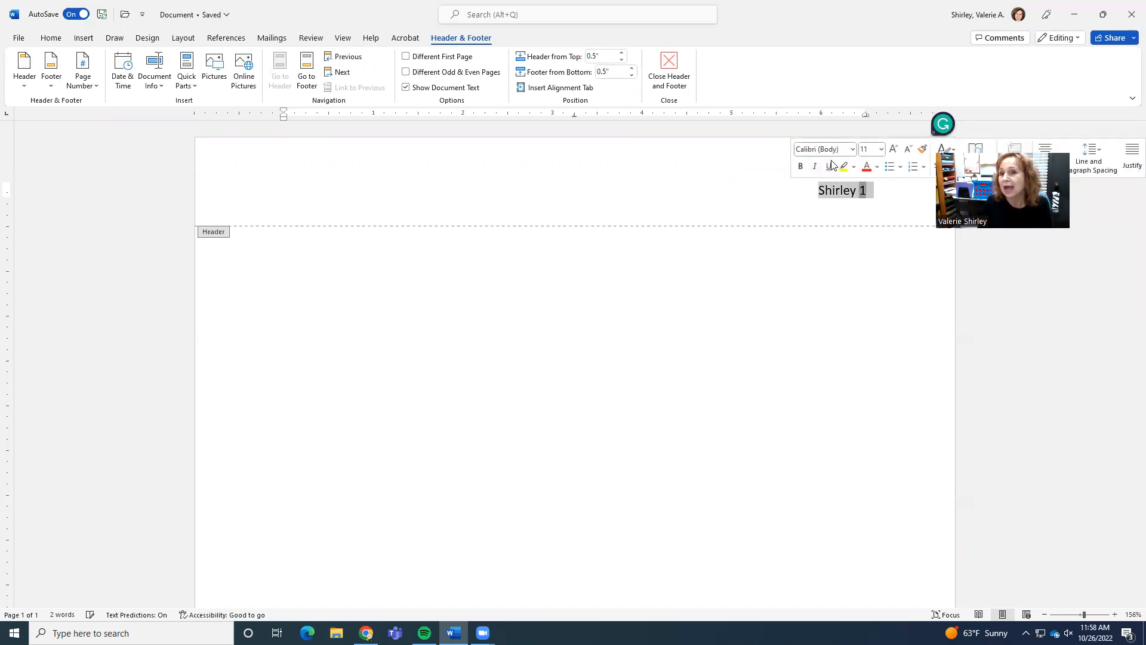
pyautogui.click(853, 151)
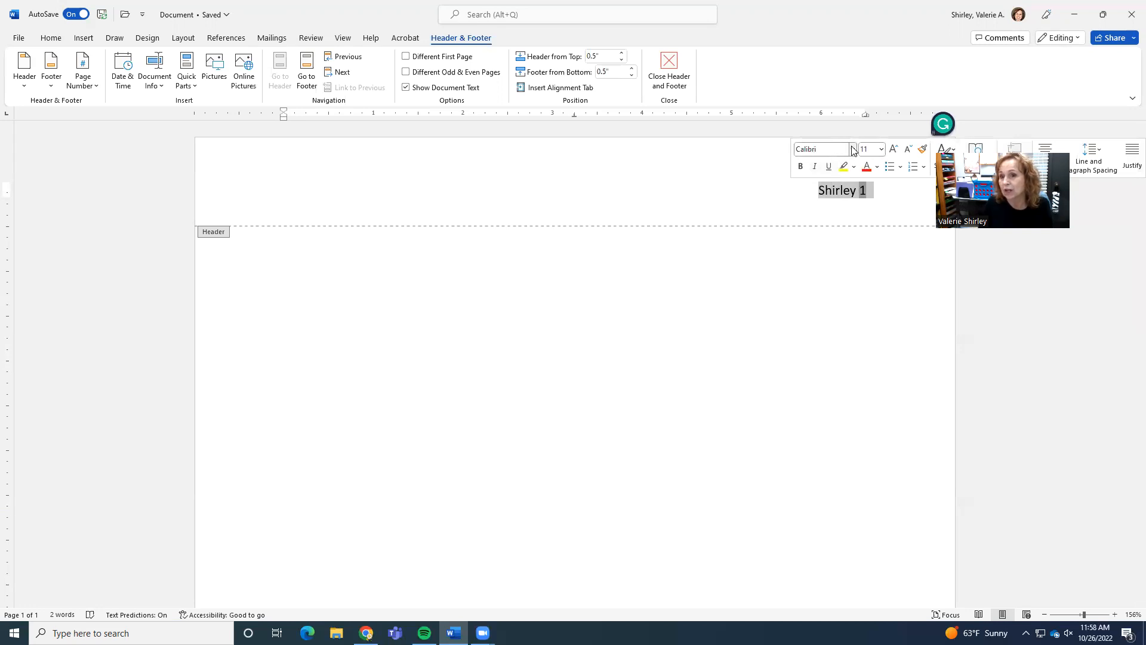
pyautogui.click(853, 152)
pyautogui.click(858, 235)
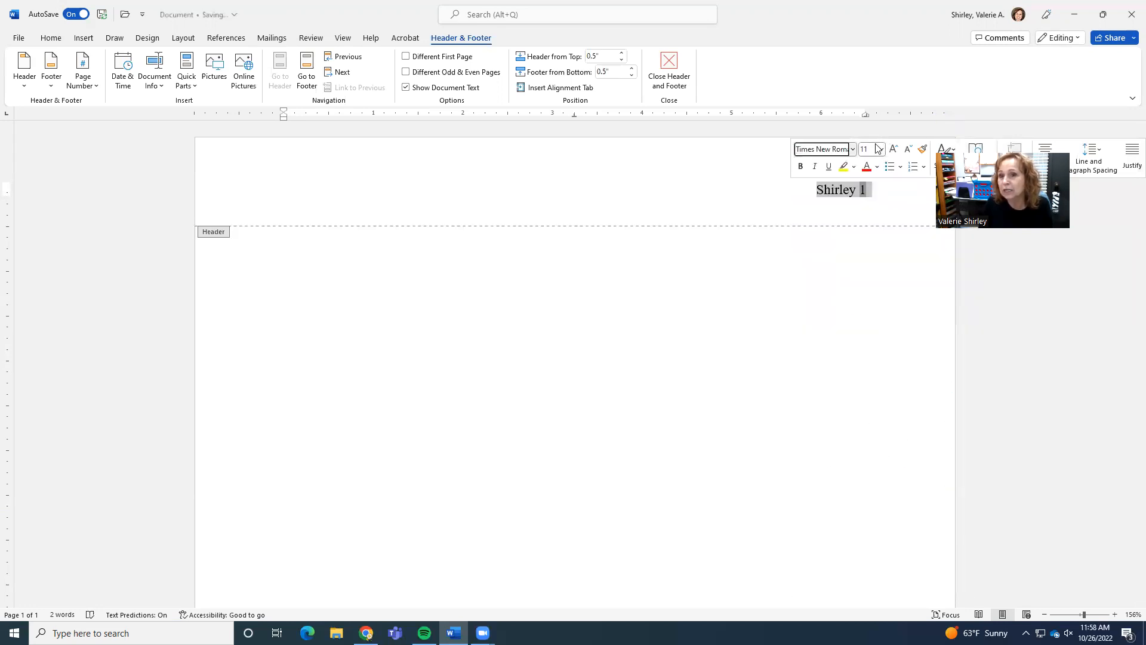
pyautogui.click(880, 152)
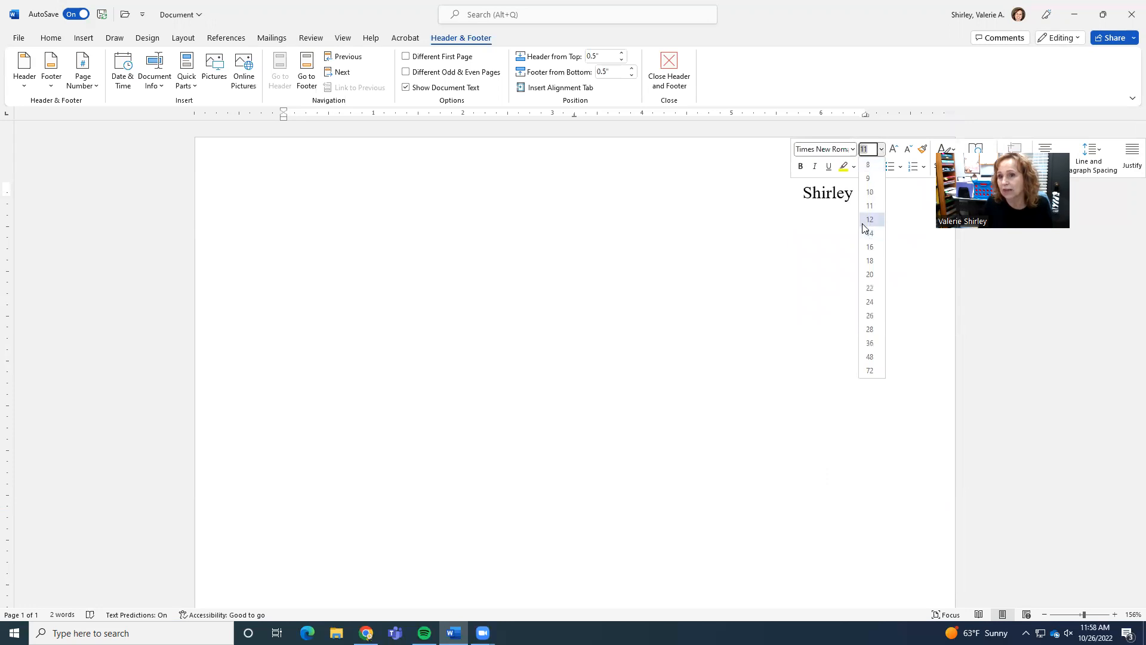
pyautogui.click(867, 229)
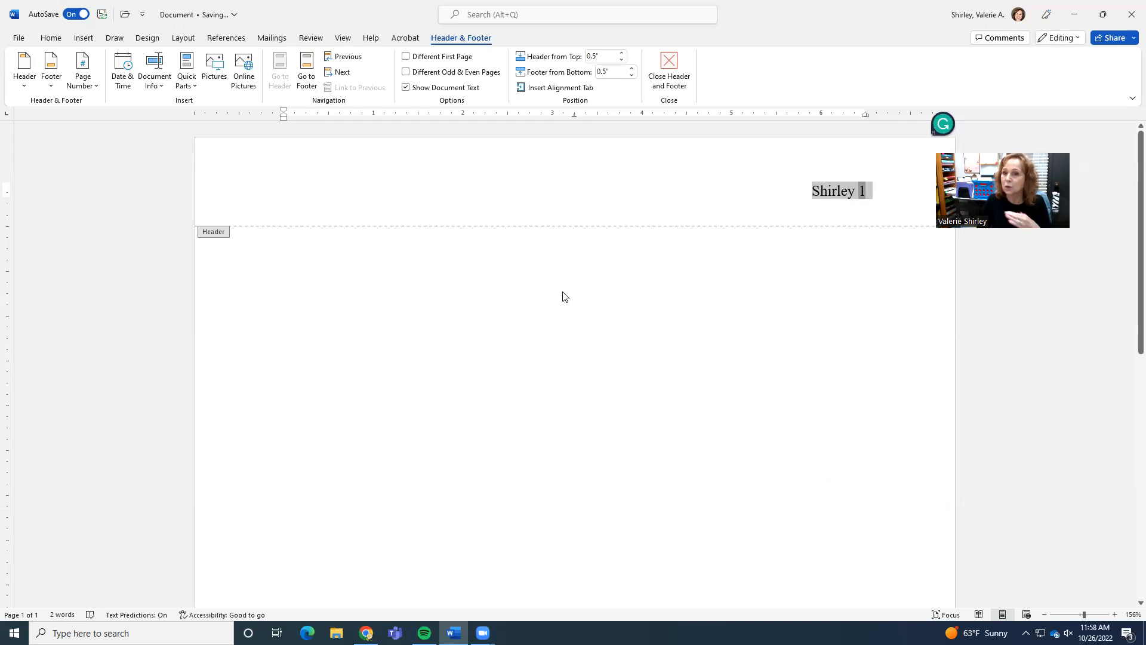
pyautogui.click(644, 191)
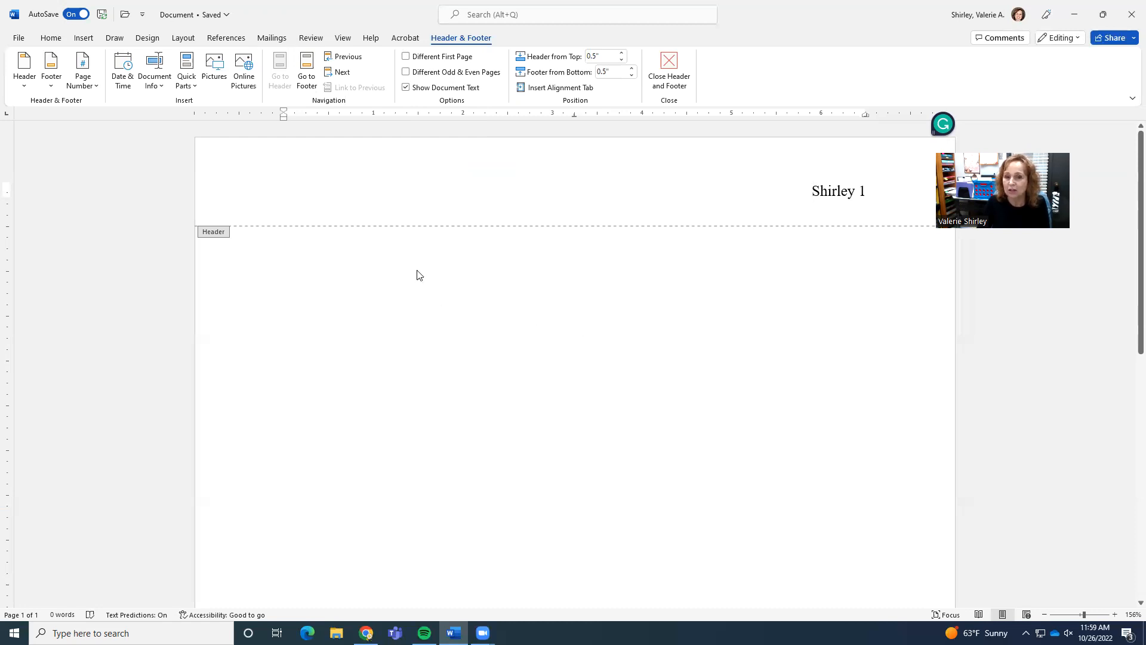
pyautogui.click(668, 62)
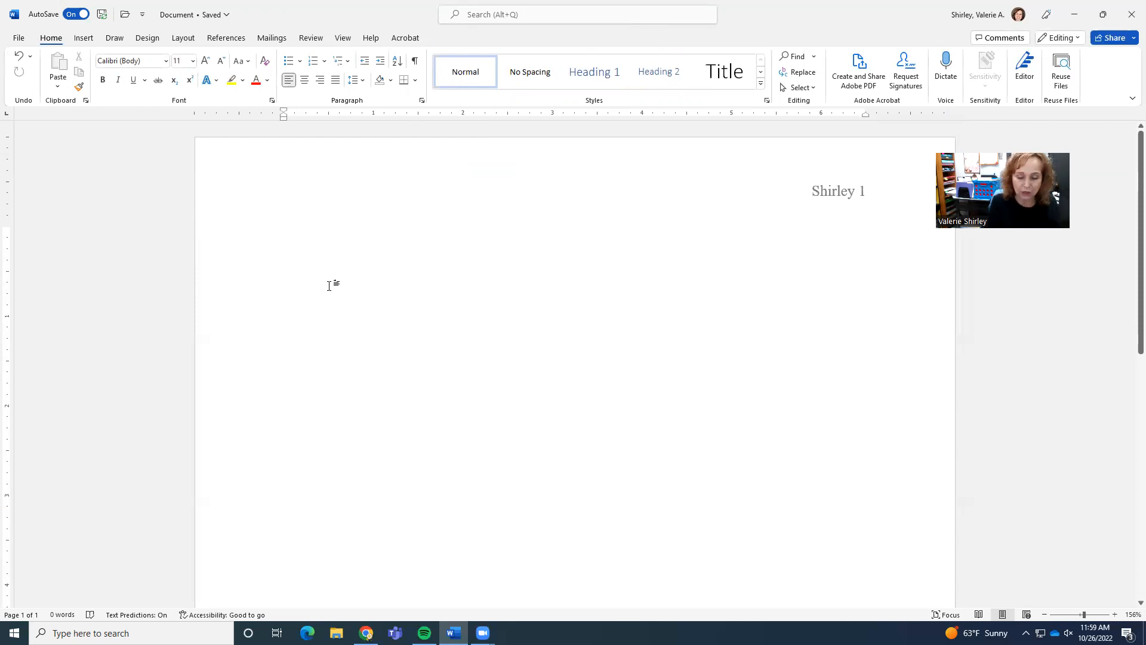
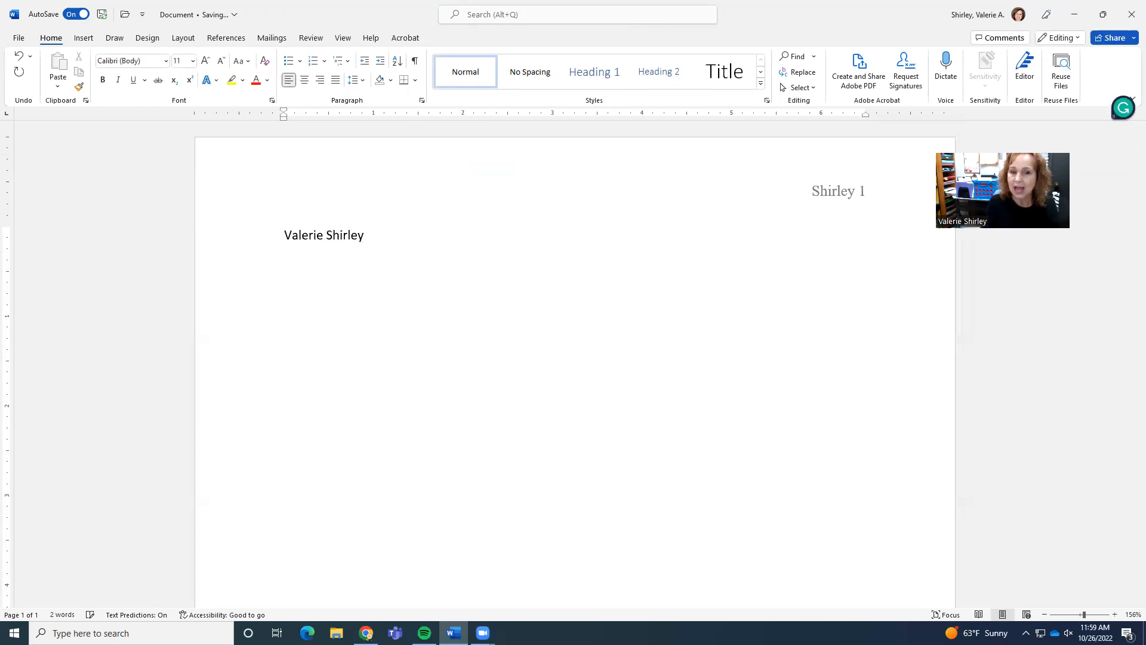
# Type the student's full name and the instructor's name on separate lines at the top of the body.
pyautogui.press('Return')
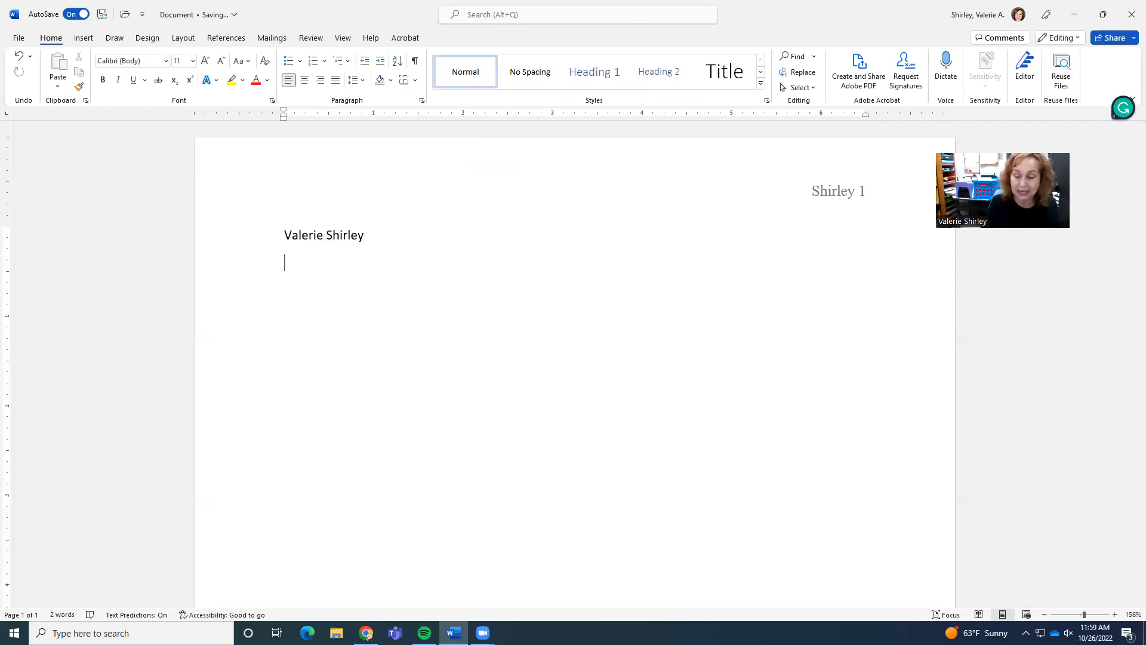
pyautogui.write('Pro')
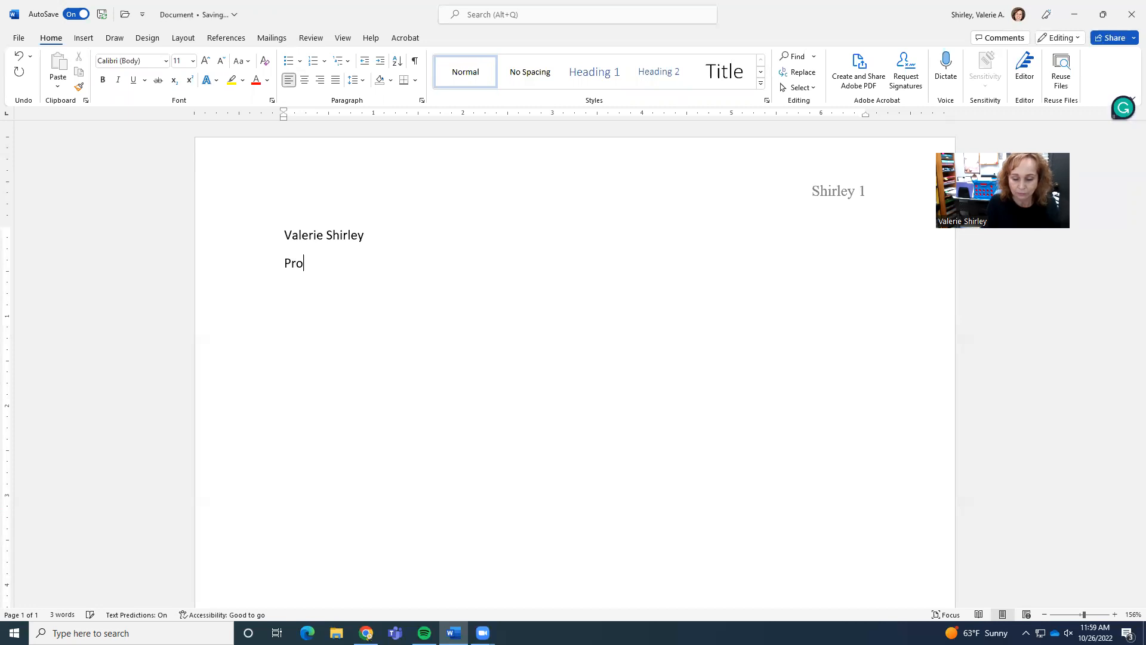
pyautogui.write('f. Brown')
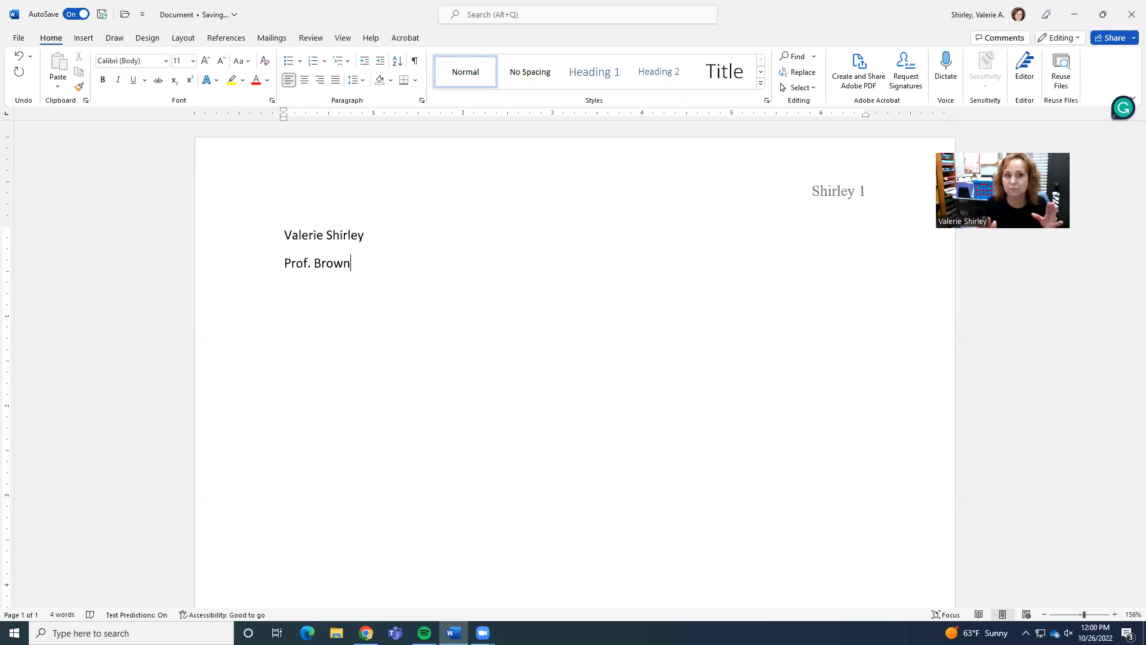
pyautogui.press('Return')
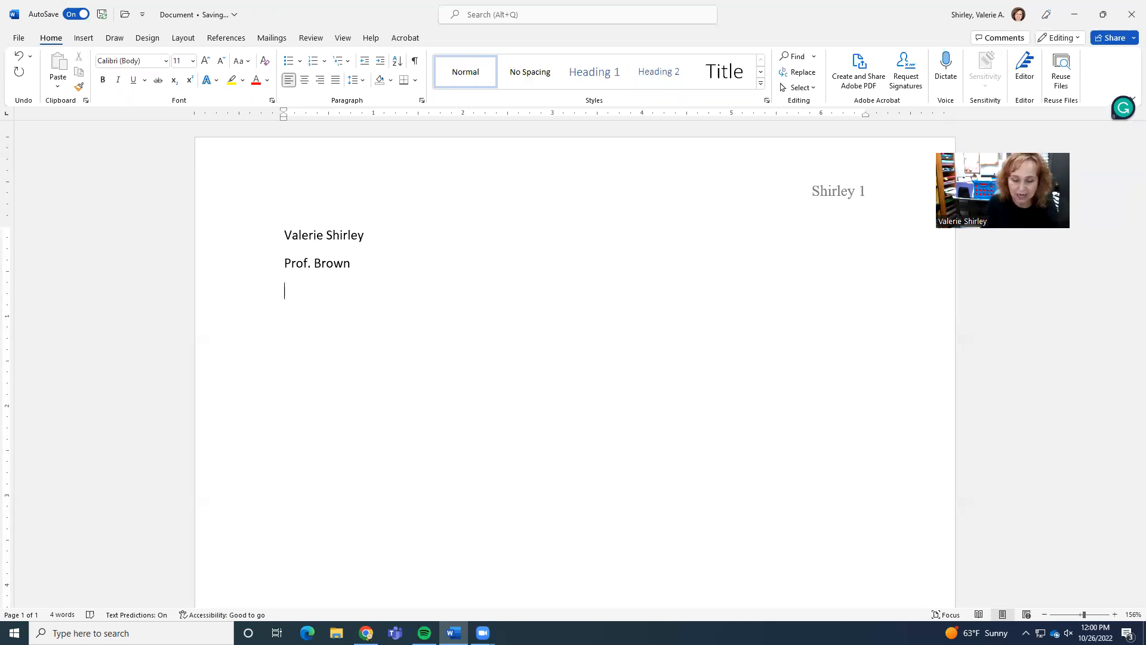
# Add the course number Engl 1301 and the date 26 Oct. 2022 as the next two heading lines.
pyautogui.write('Engl ')
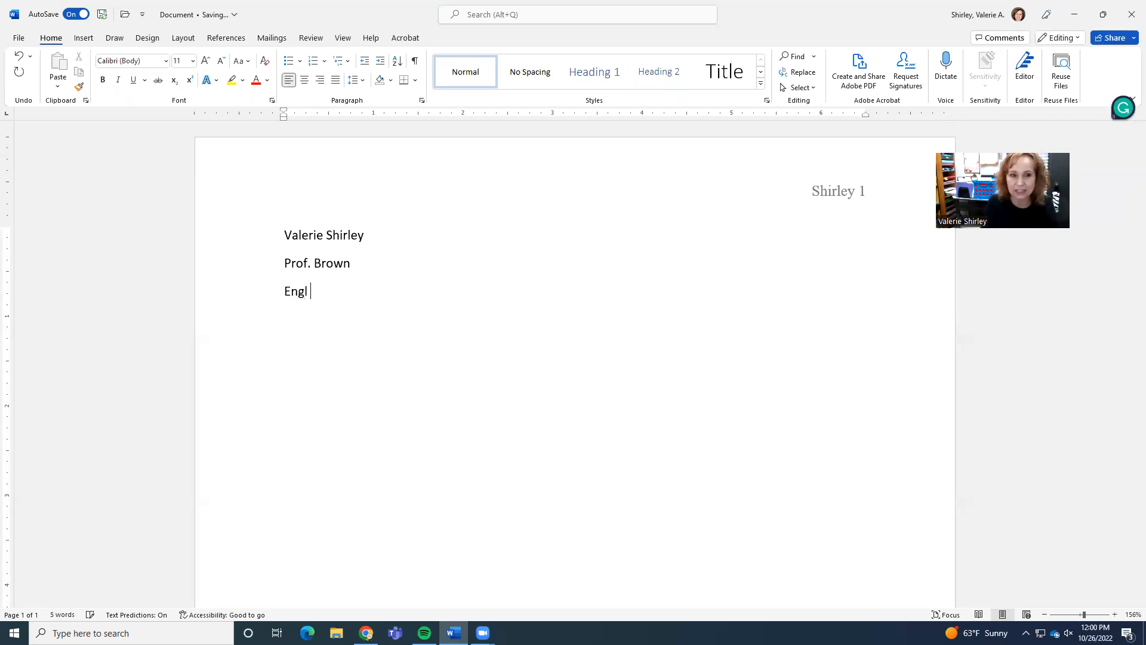
pyautogui.write('1301')
pyautogui.press('Return')
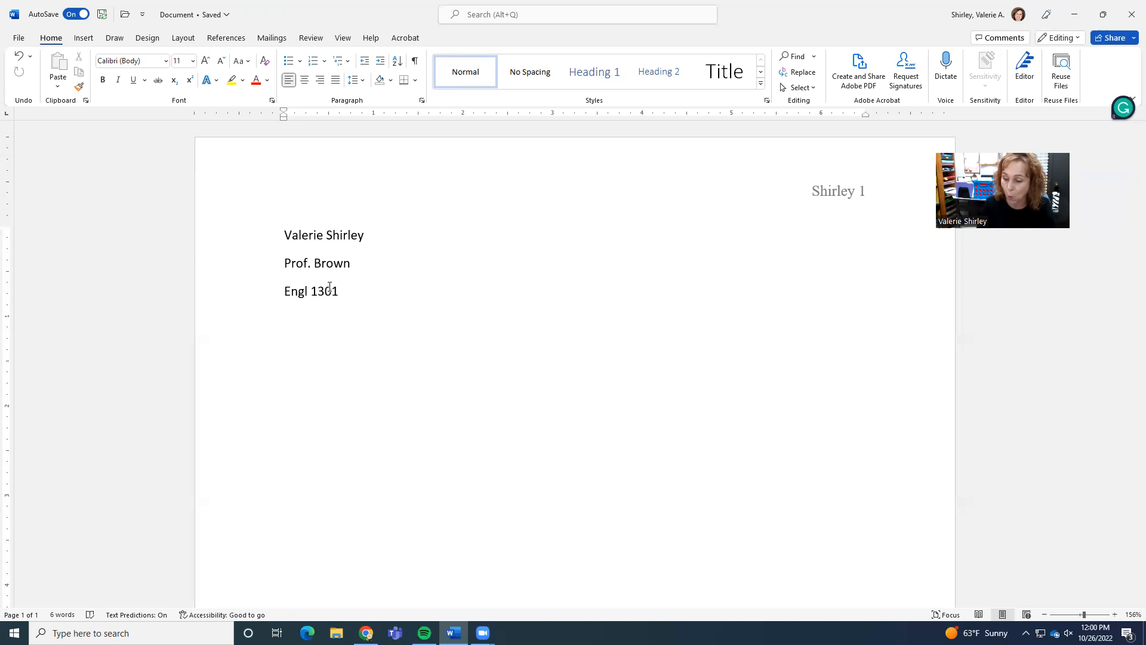
pyautogui.write('26')
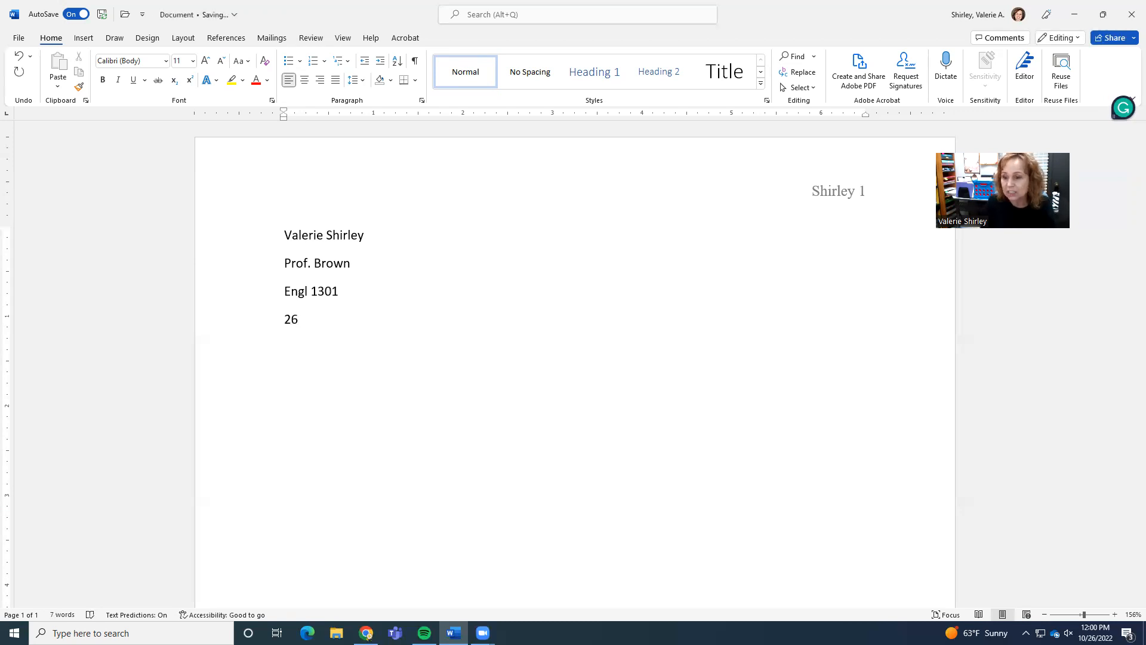
pyautogui.write(' Oct')
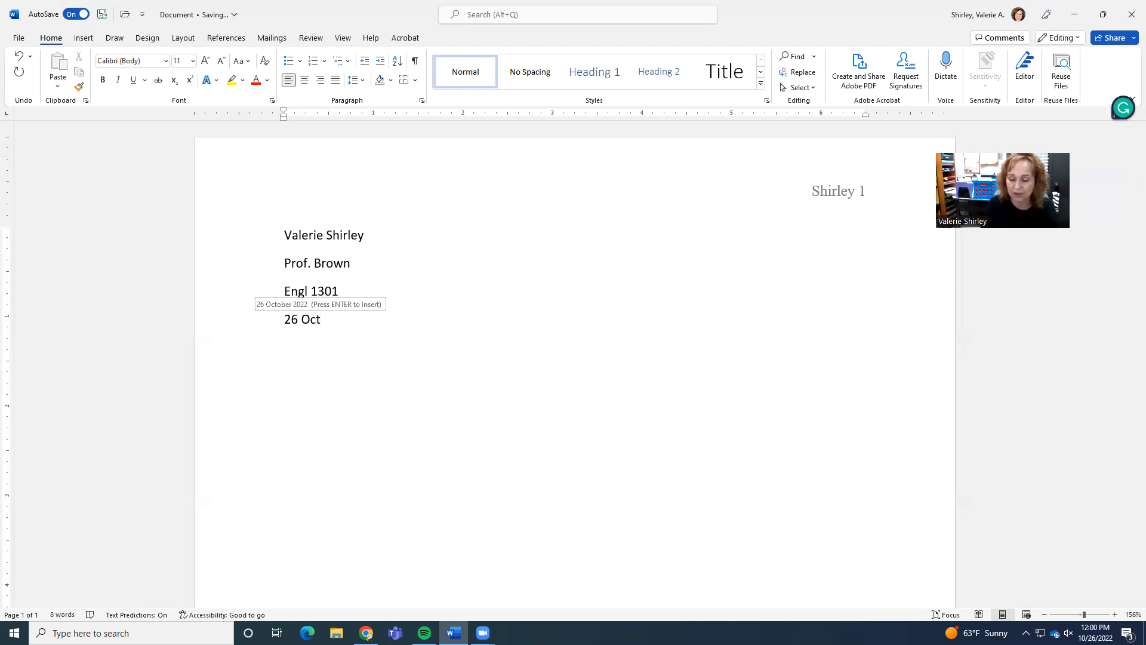
pyautogui.write('. 2022')
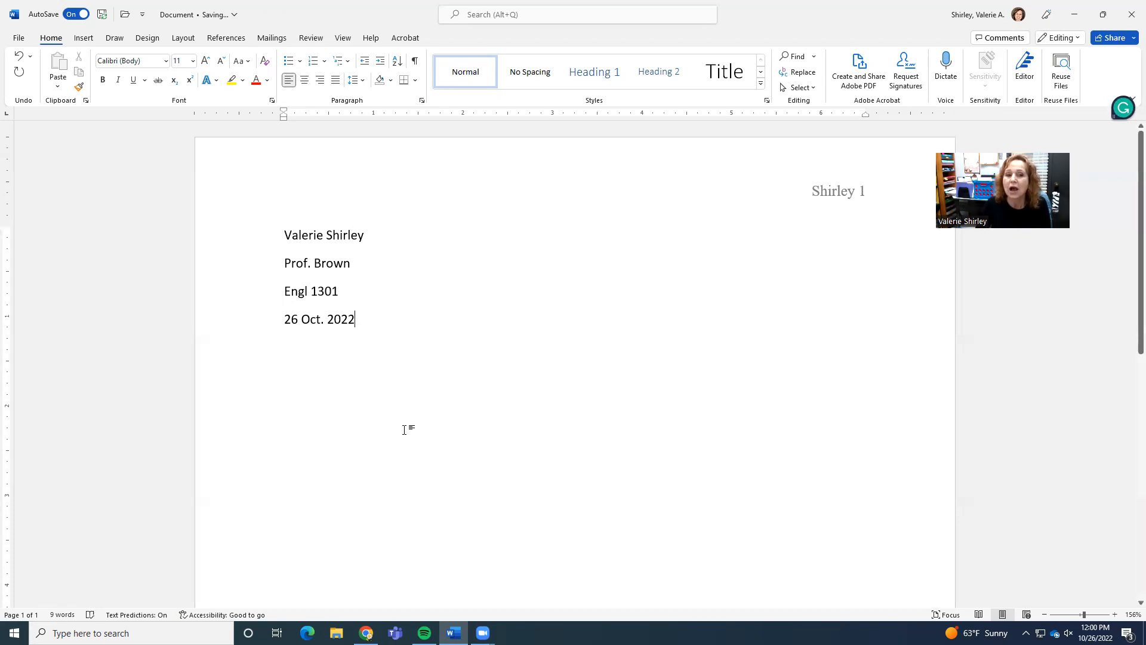
# Set the four heading lines to 0 pt spacing after and double line spacing.
pyautogui.moveTo(279, 226); pyautogui.dragTo(471, 561)
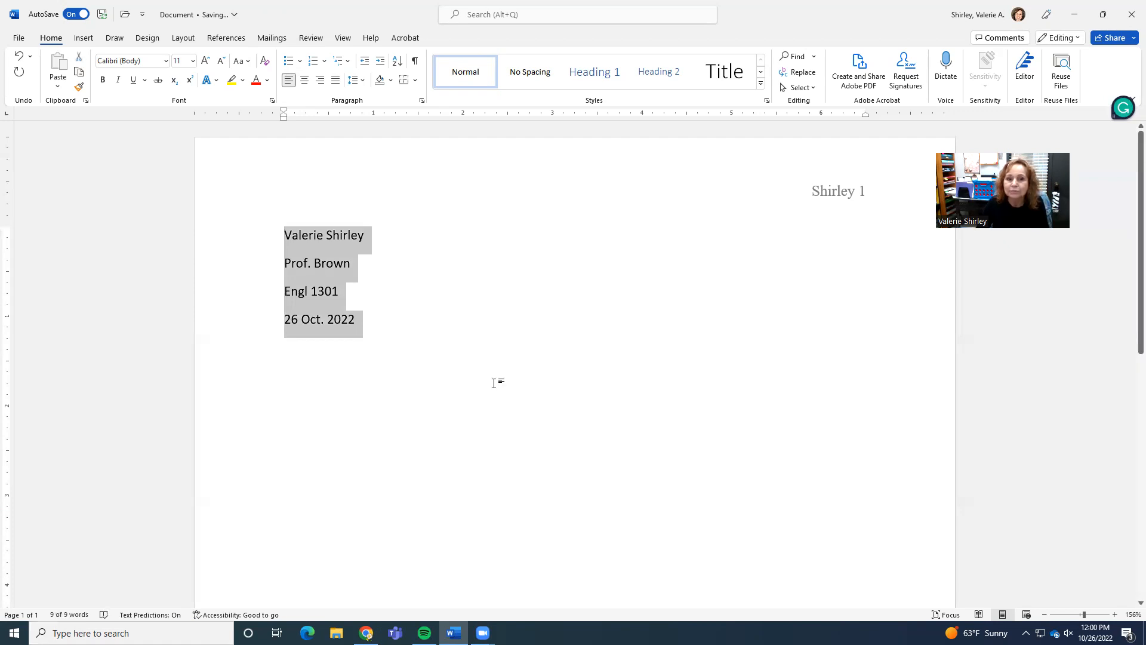
pyautogui.rightClick(348, 323)
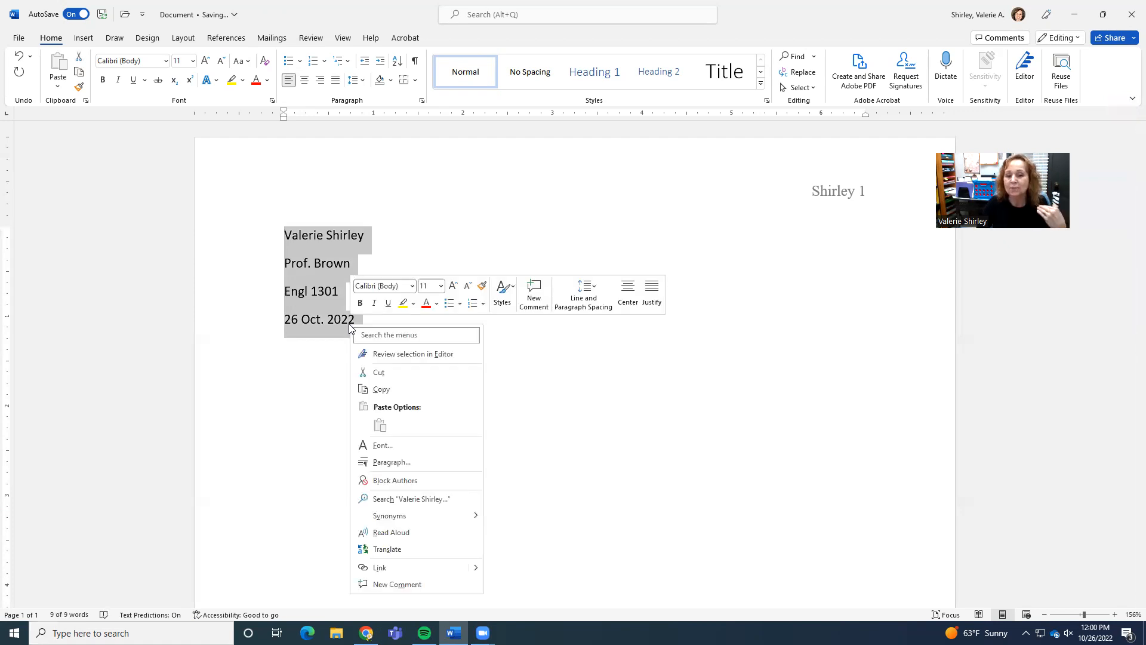
pyautogui.click(394, 464)
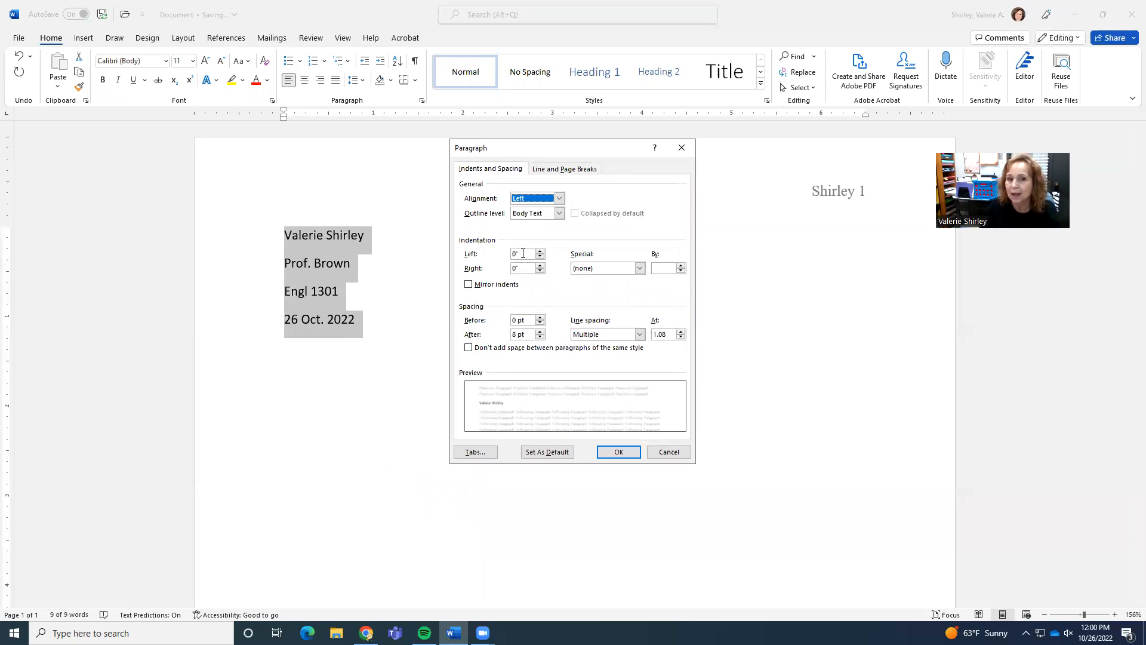
pyautogui.click(515, 334)
pyautogui.press('BackSpace')
pyautogui.write('0')
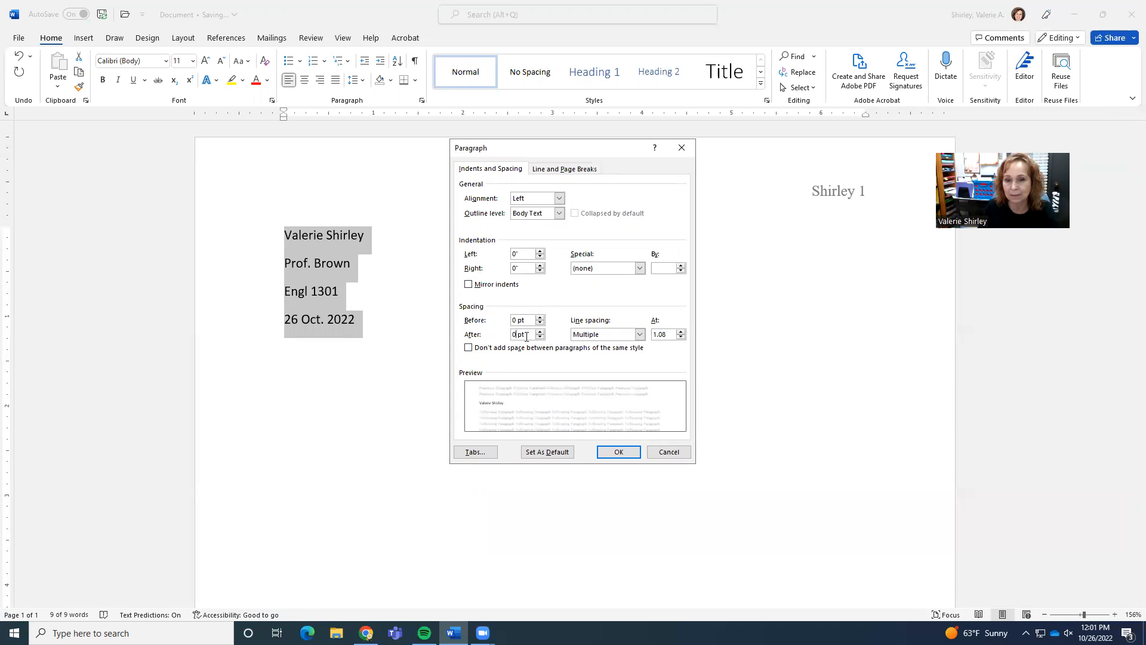
pyautogui.click(639, 334)
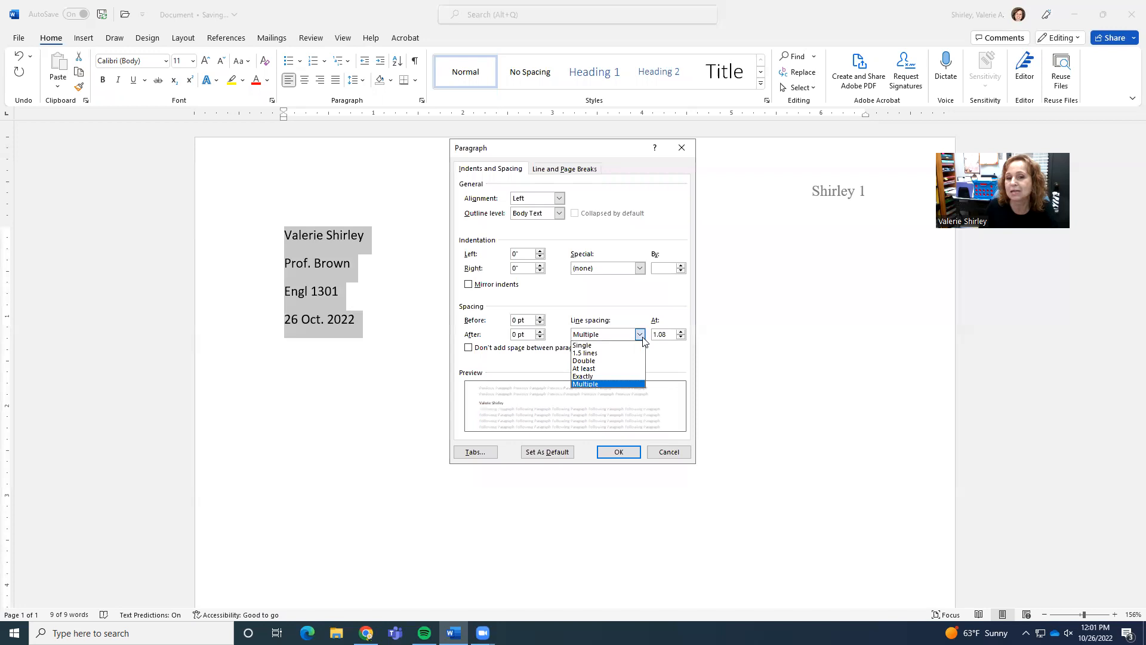
pyautogui.click(623, 363)
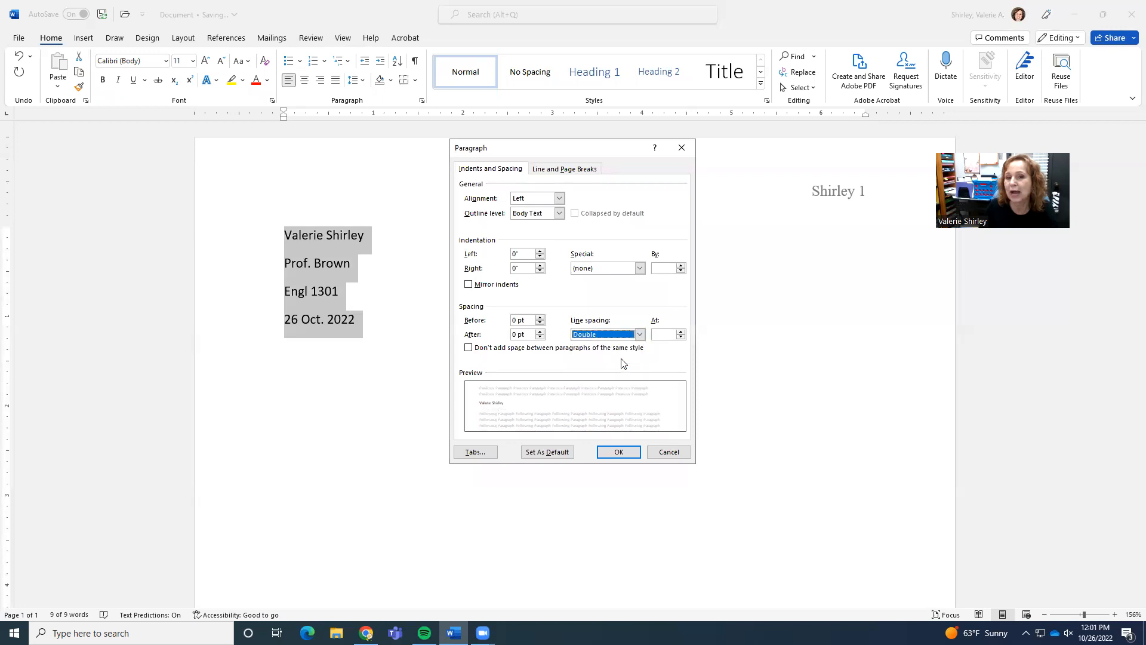
pyautogui.click(618, 452)
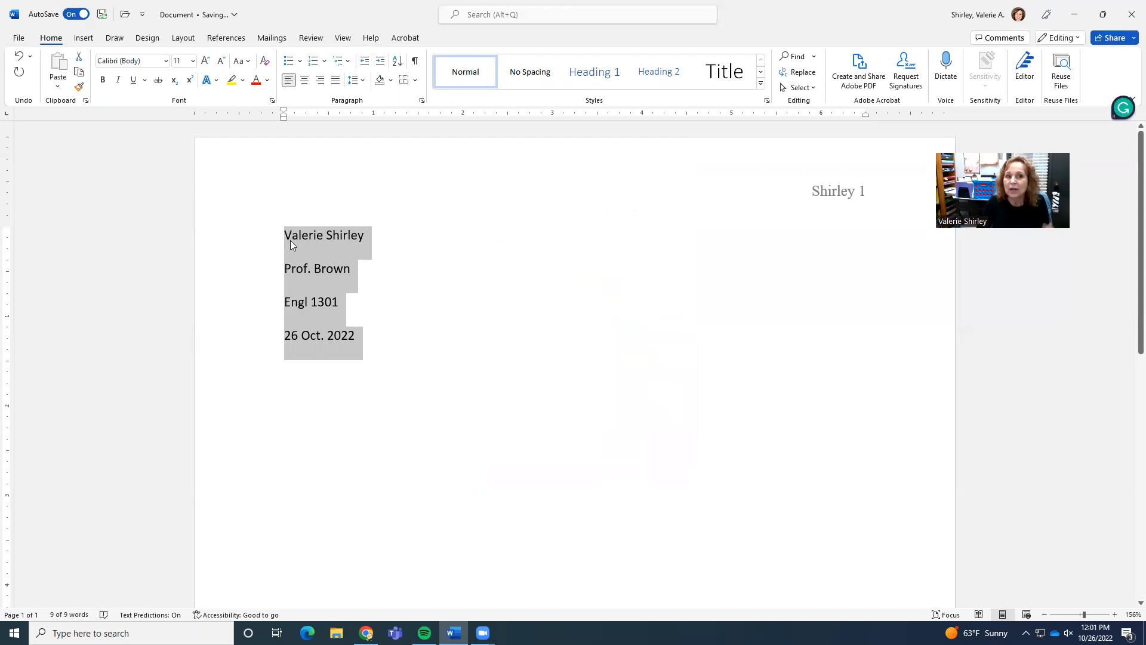
# Format the heading lines as Times New Roman, 12 pt.
pyautogui.click(167, 62)
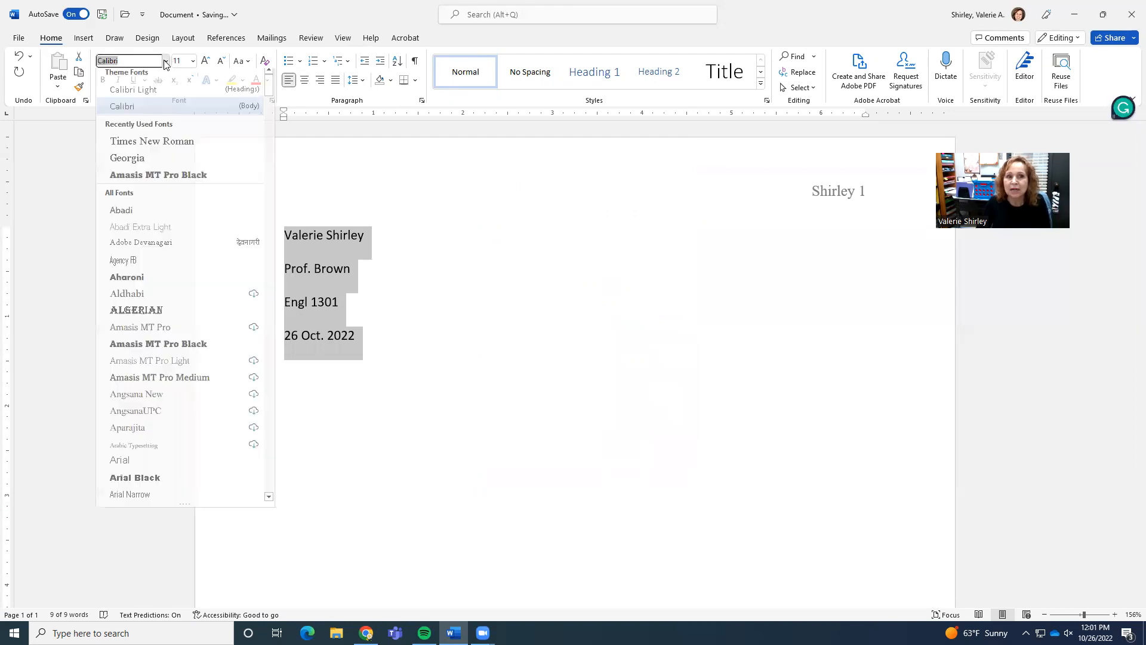
pyautogui.click(163, 147)
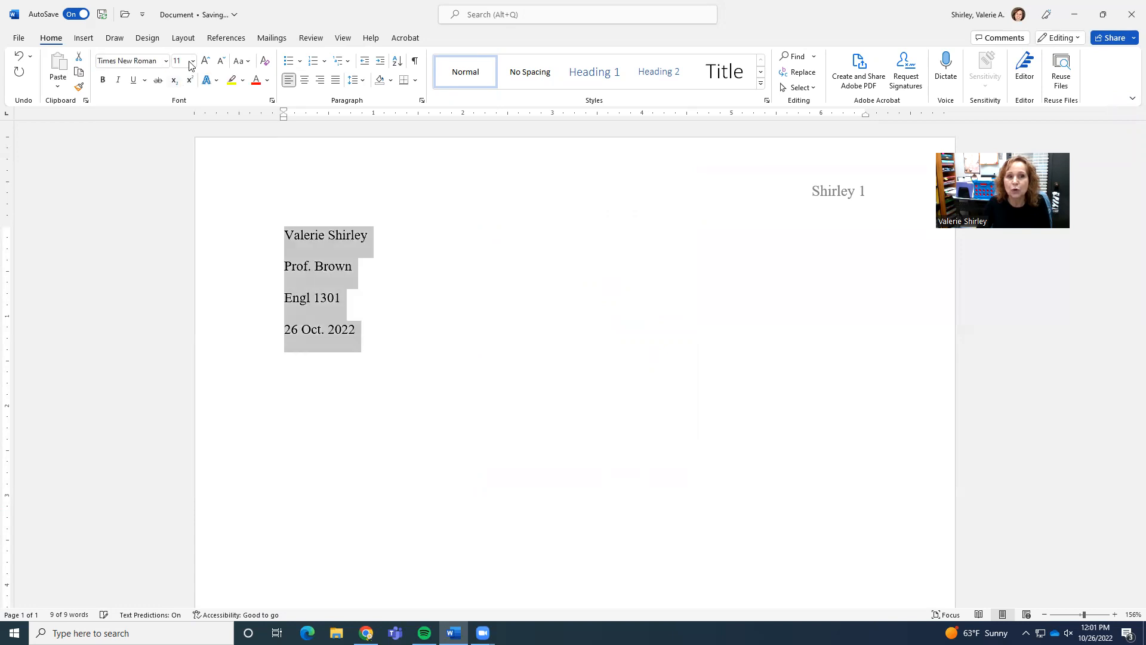
pyautogui.click(192, 62)
pyautogui.click(181, 124)
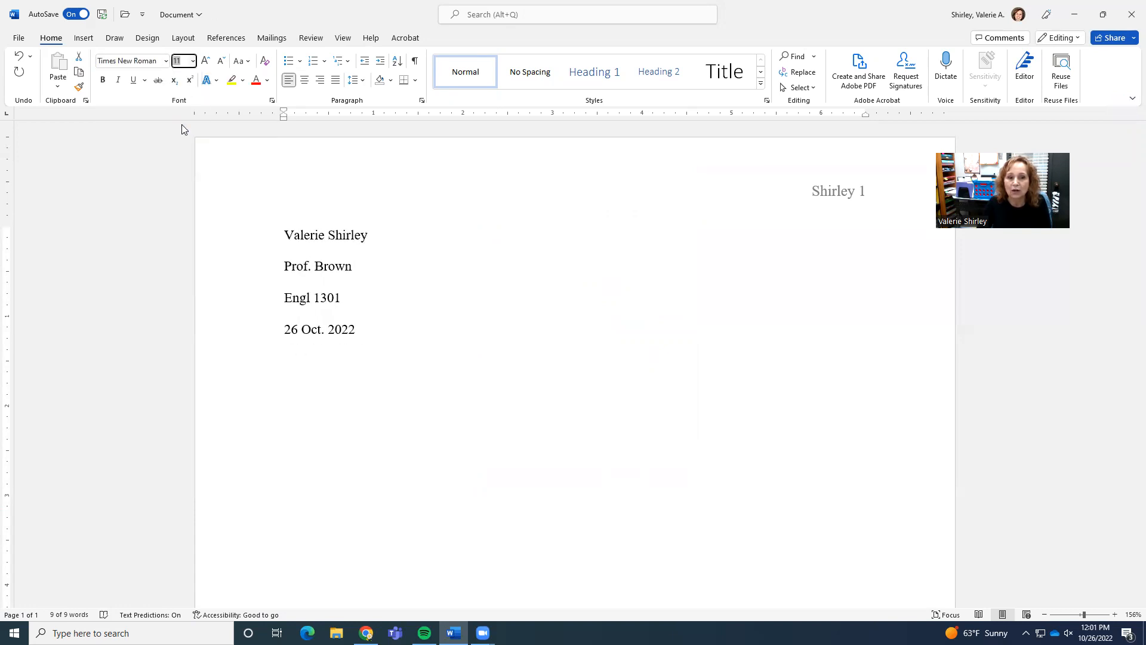
pyautogui.click(375, 342)
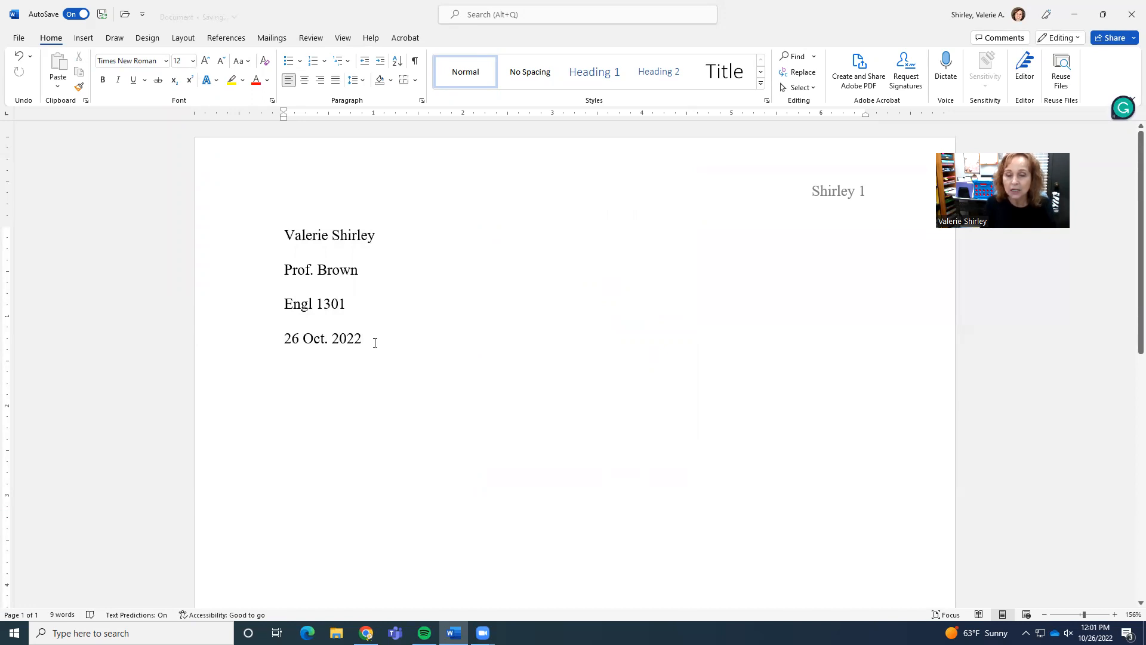
# Add a centered title line reading Oedipus' Great Flaw below the heading and start a new line.
pyautogui.press('Return')
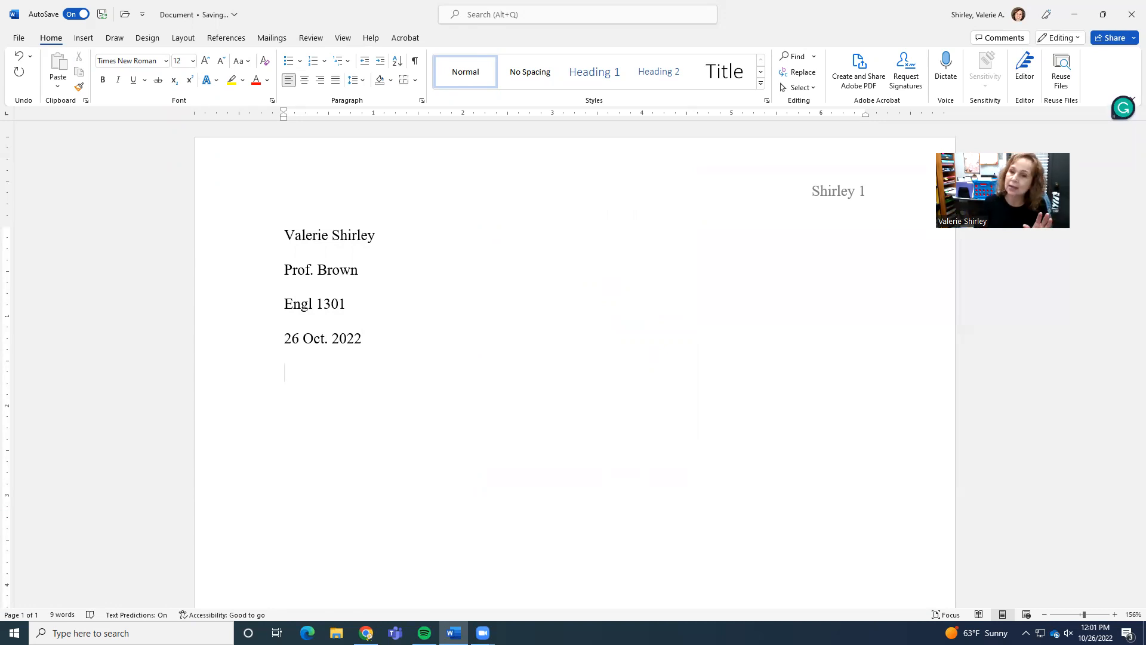
pyautogui.click(304, 81)
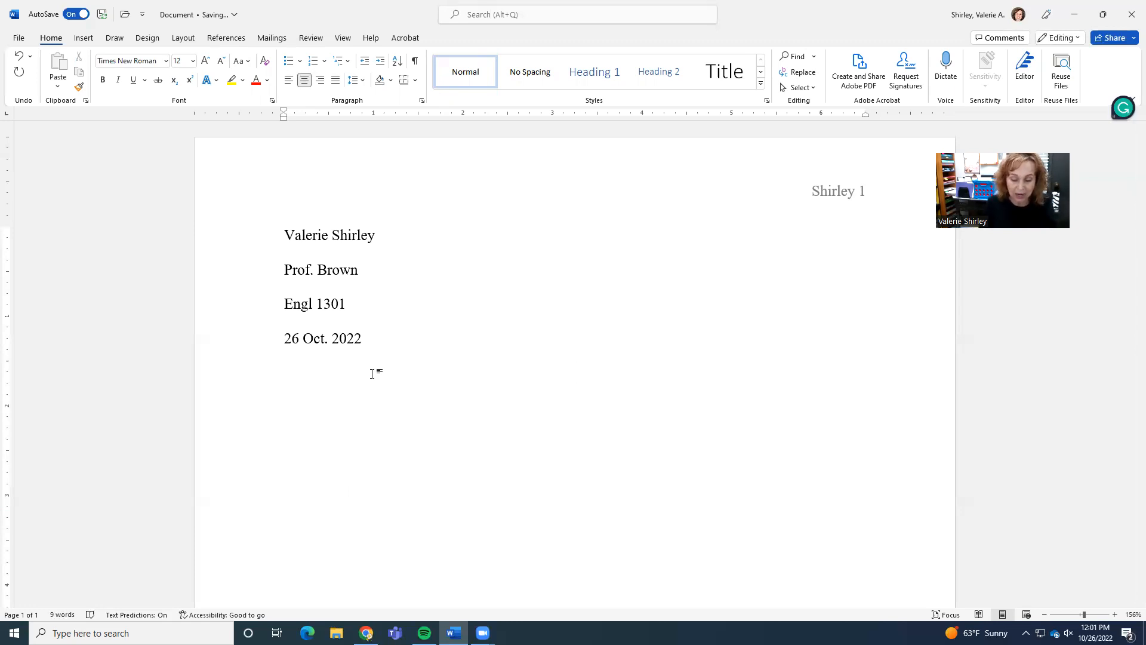
pyautogui.write('O')
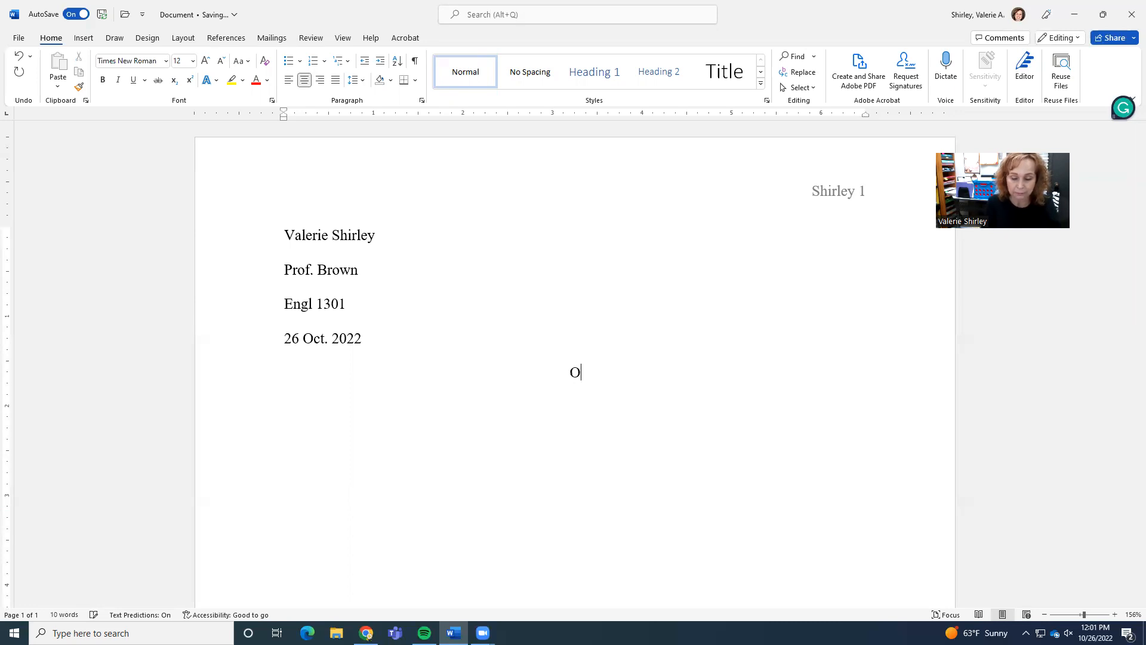
pyautogui.write('edipu')
pyautogui.write('s')
pyautogui.write("' ")
pyautogui.write('G')
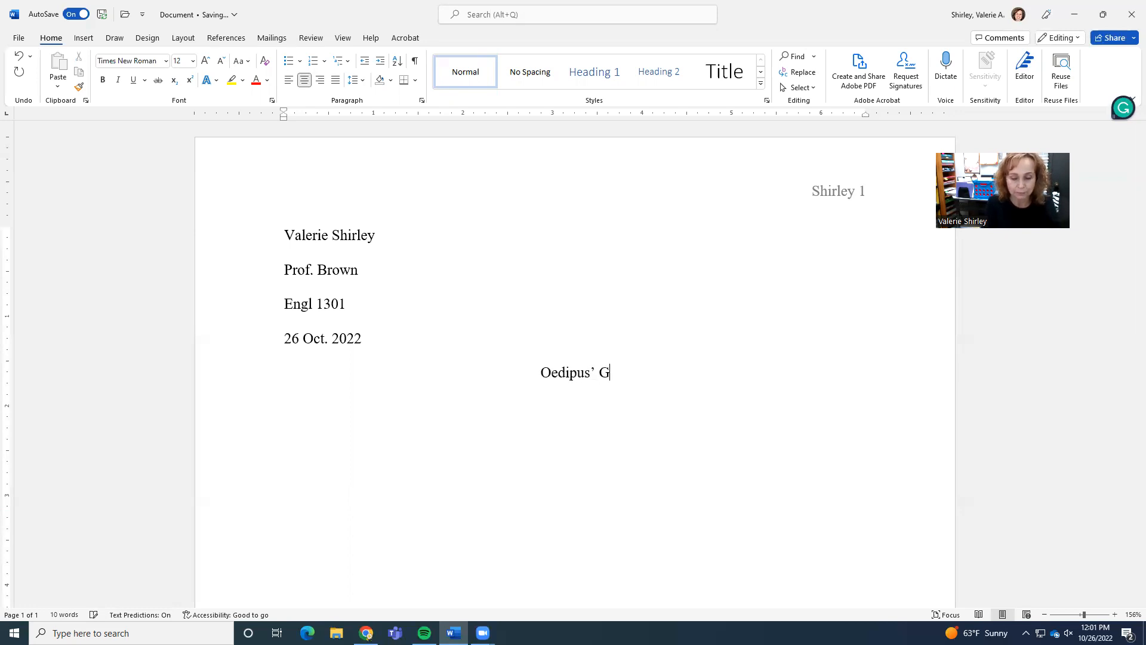
pyautogui.write('reat Flaw')
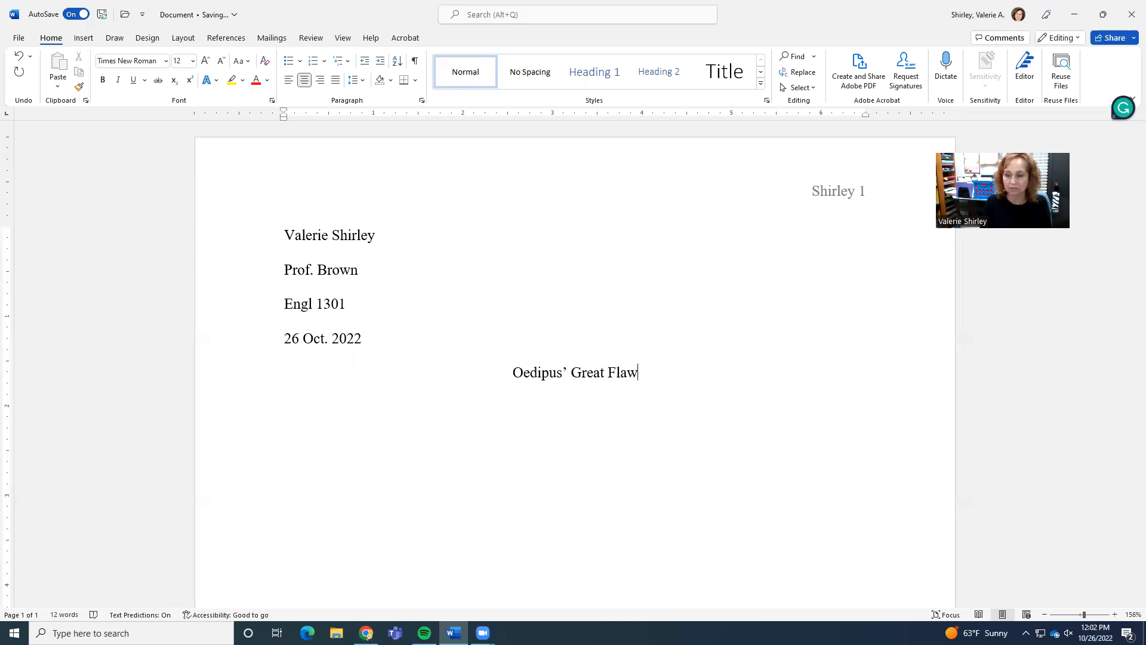
pyautogui.press('Return')
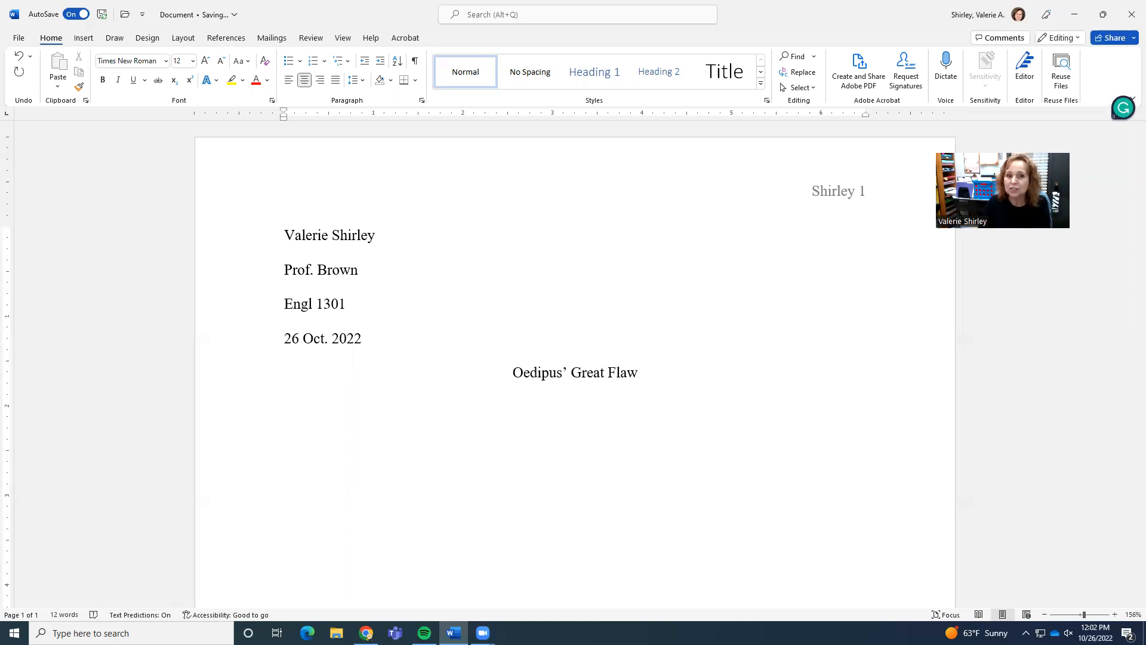
# Left-align the new paragraph and give it a 0.5" first-line indent.
pyautogui.click(293, 87)
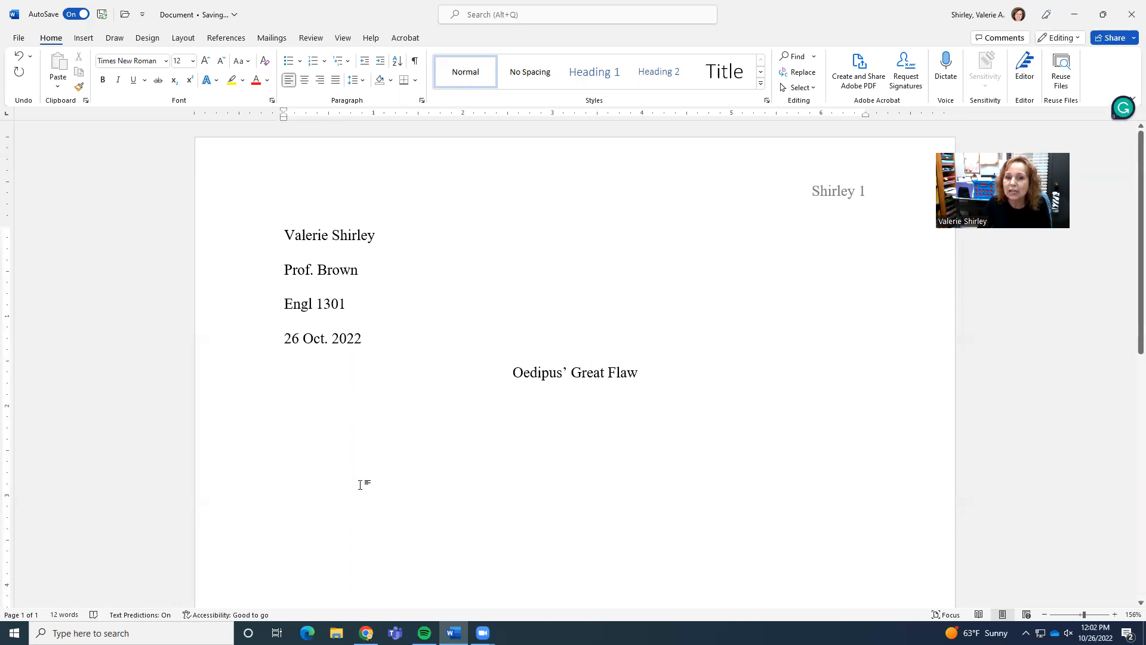
pyautogui.rightClick(324, 414)
pyautogui.click(381, 278)
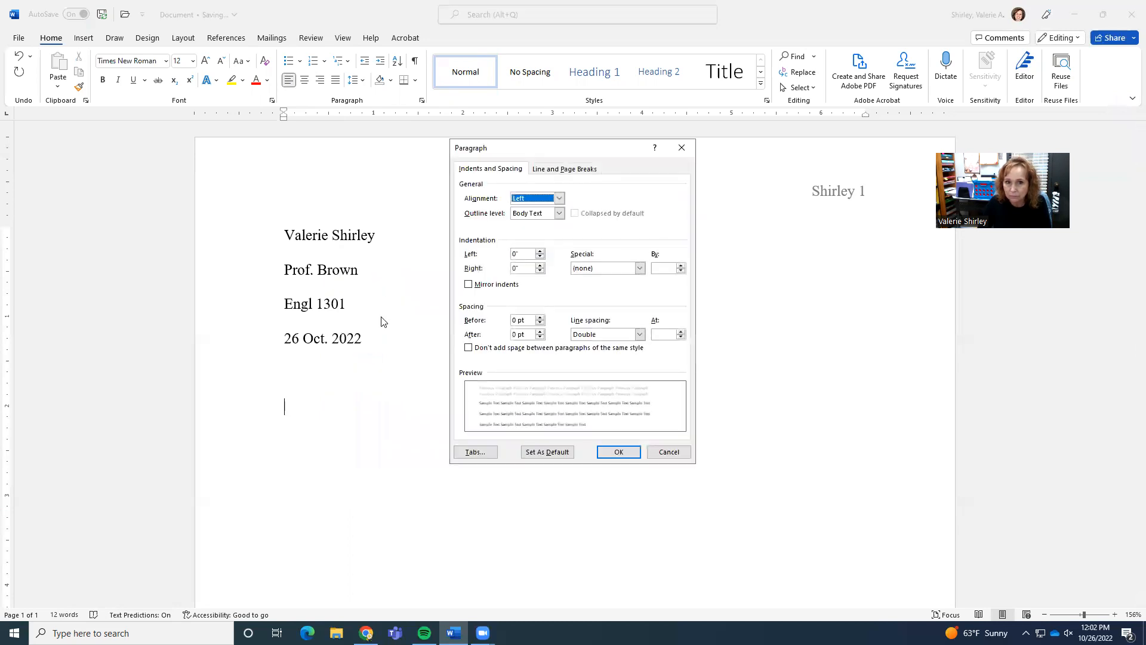
pyautogui.click(640, 268)
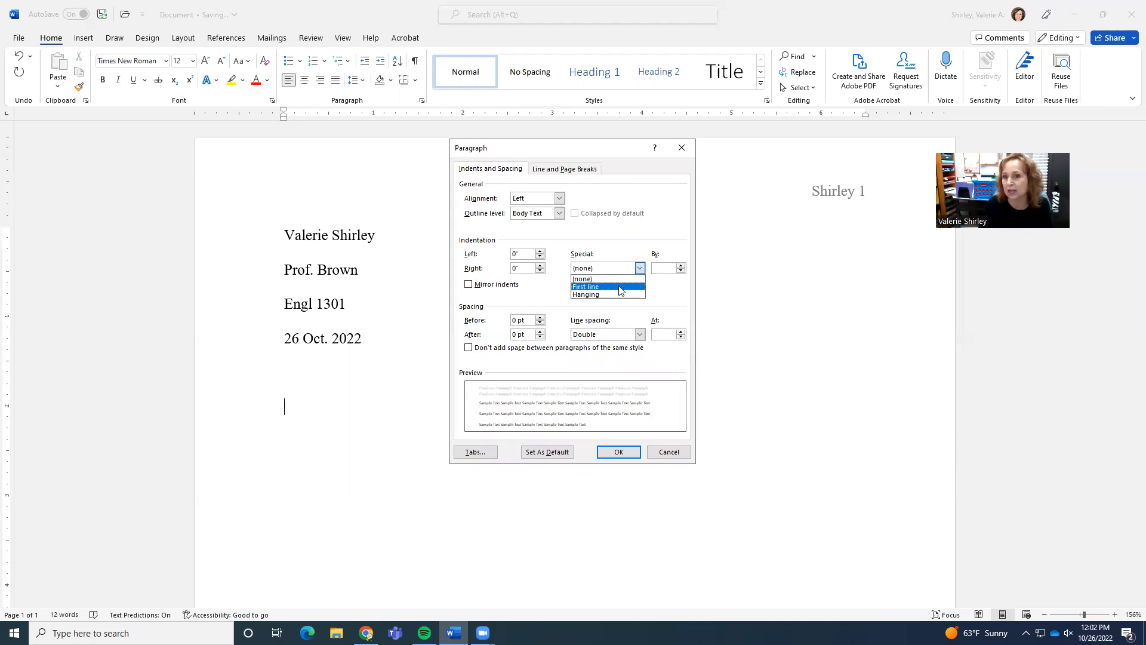
pyautogui.click(619, 287)
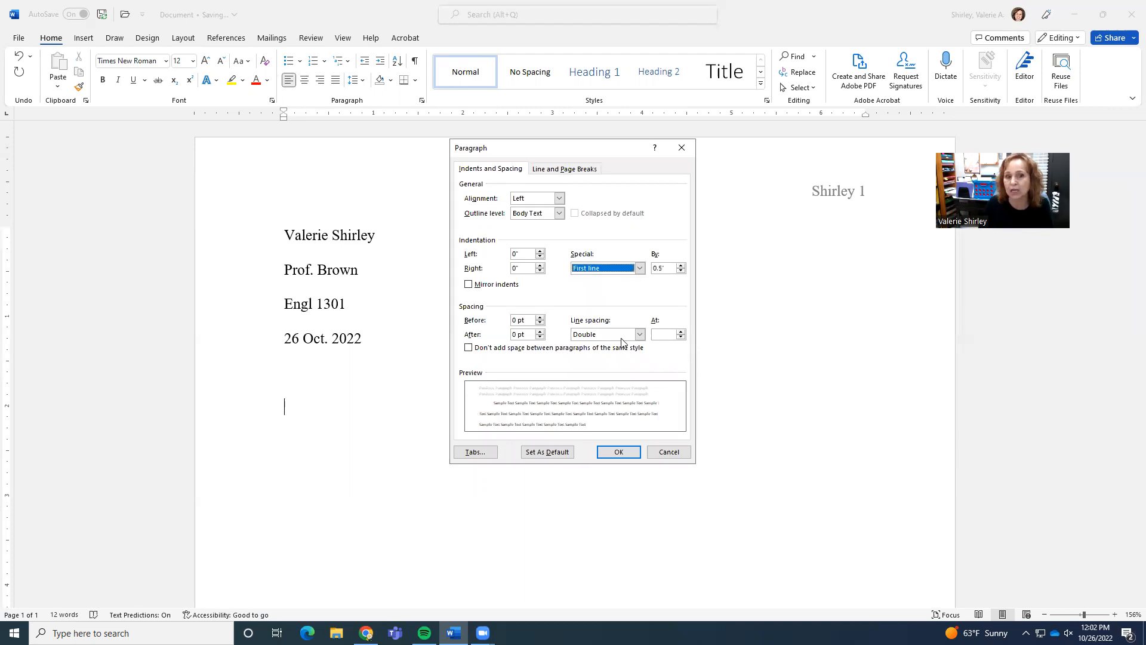
pyautogui.click(627, 457)
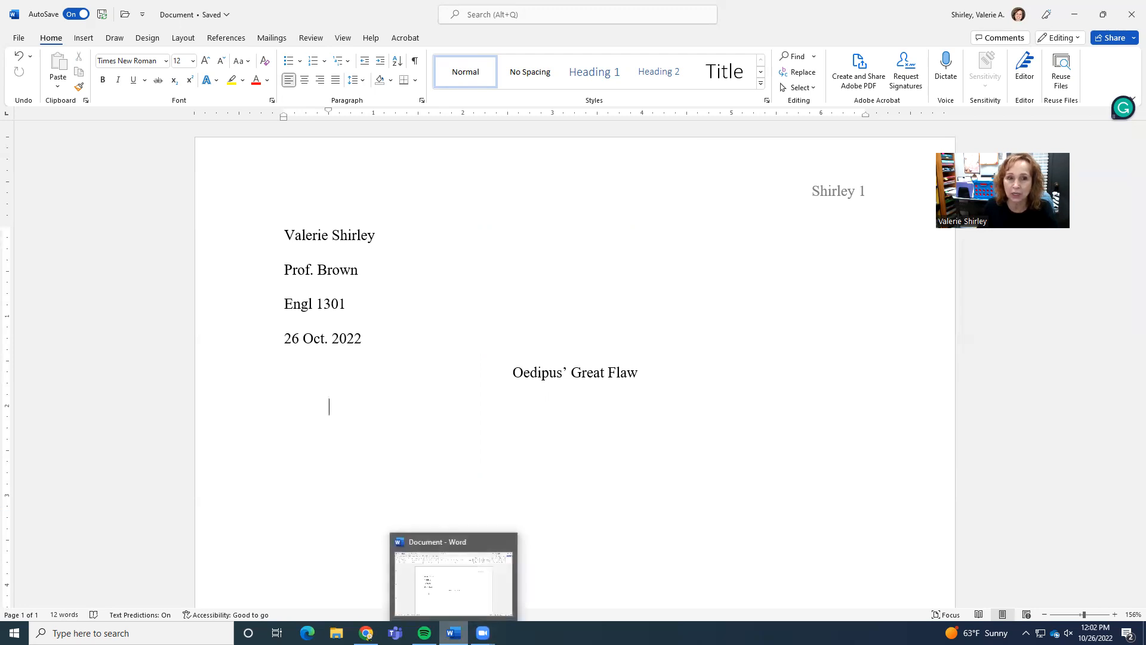
# Start a new document from the MLA style paper template.
pyautogui.rightClick(453, 633)
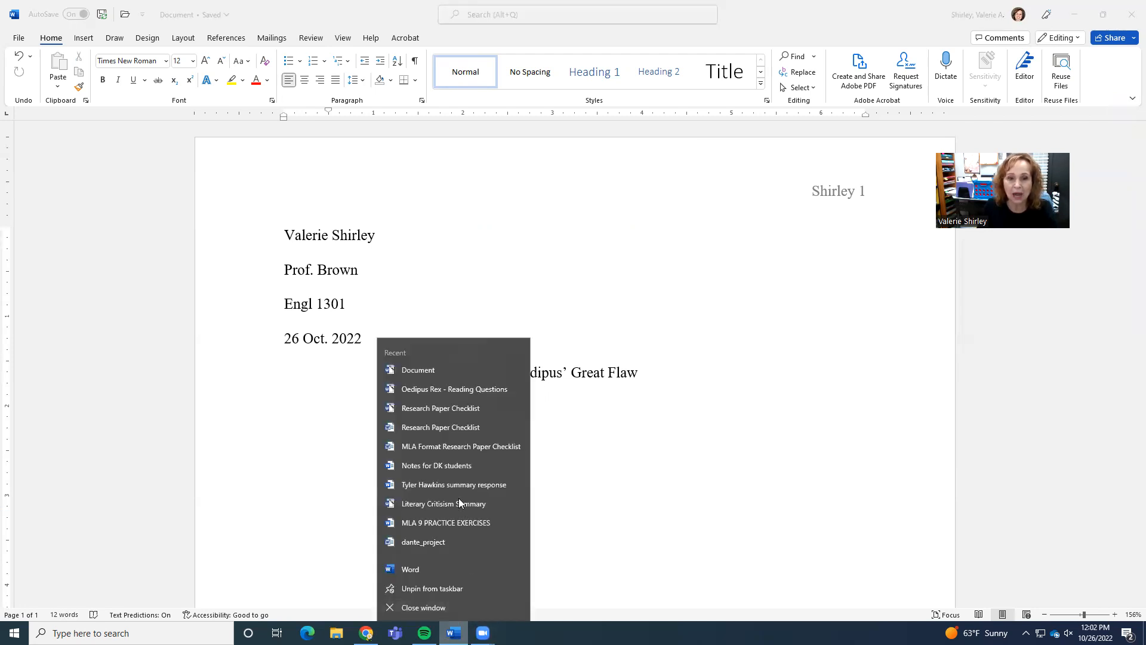
pyautogui.click(430, 369)
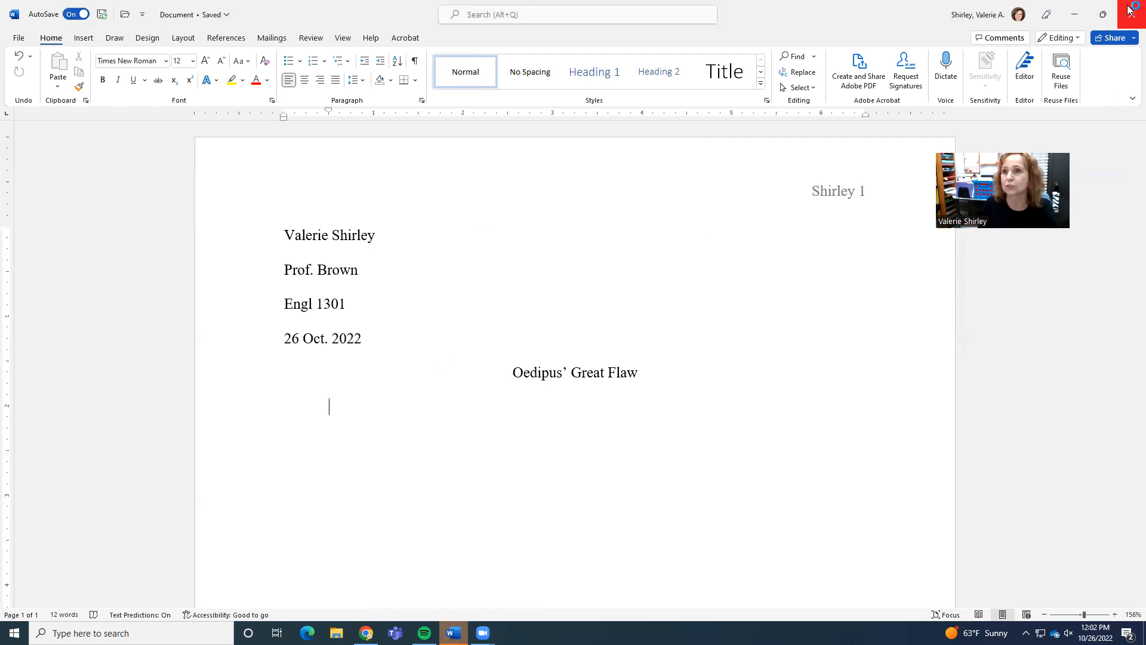
pyautogui.click(1076, 17)
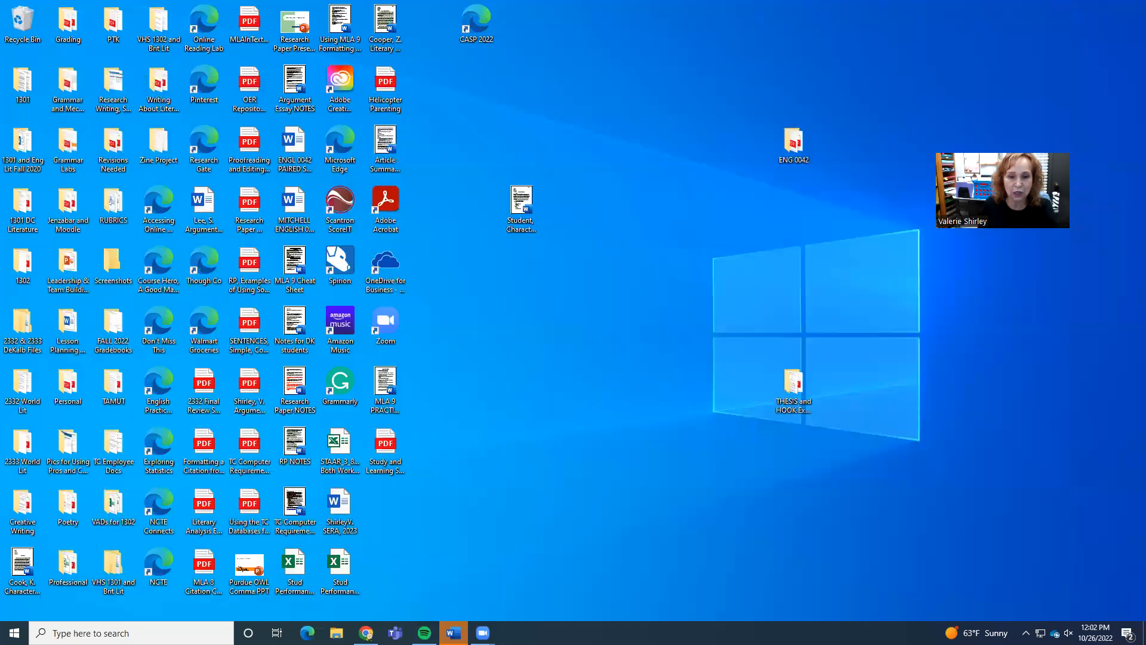
pyautogui.rightClick(453, 632)
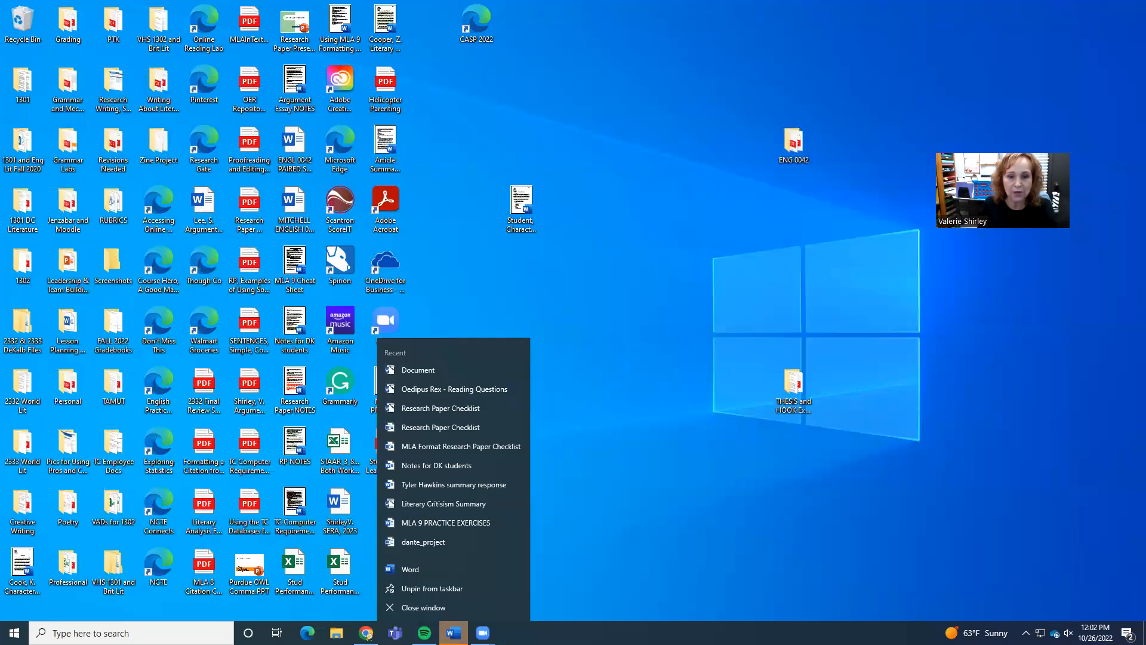
pyautogui.click(434, 574)
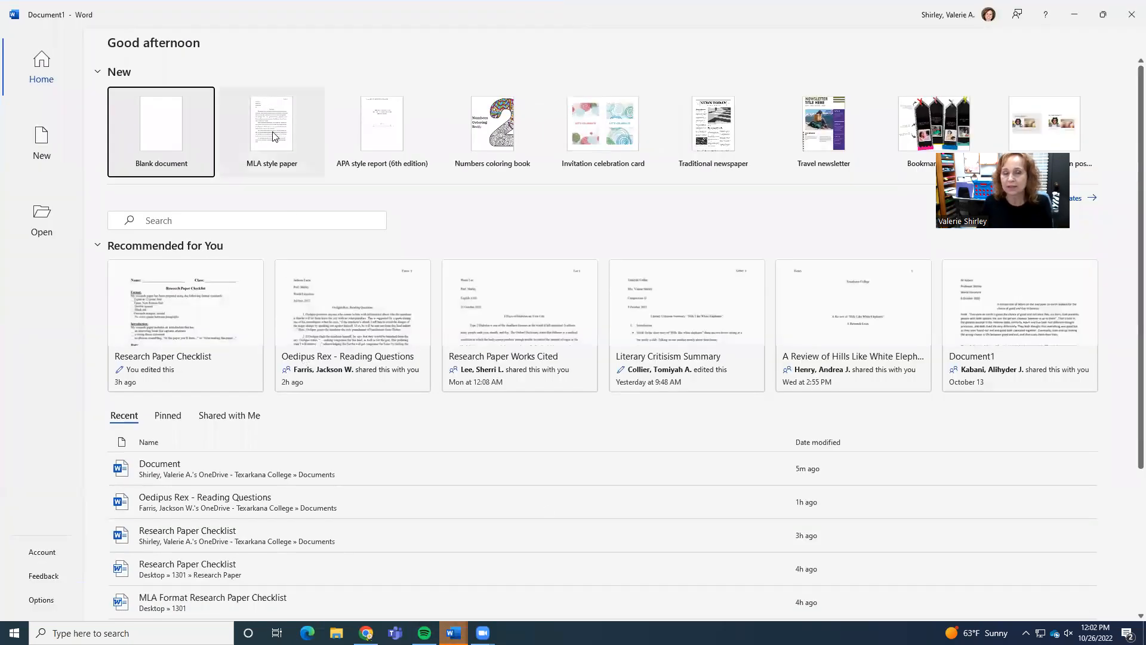
pyautogui.click(273, 136)
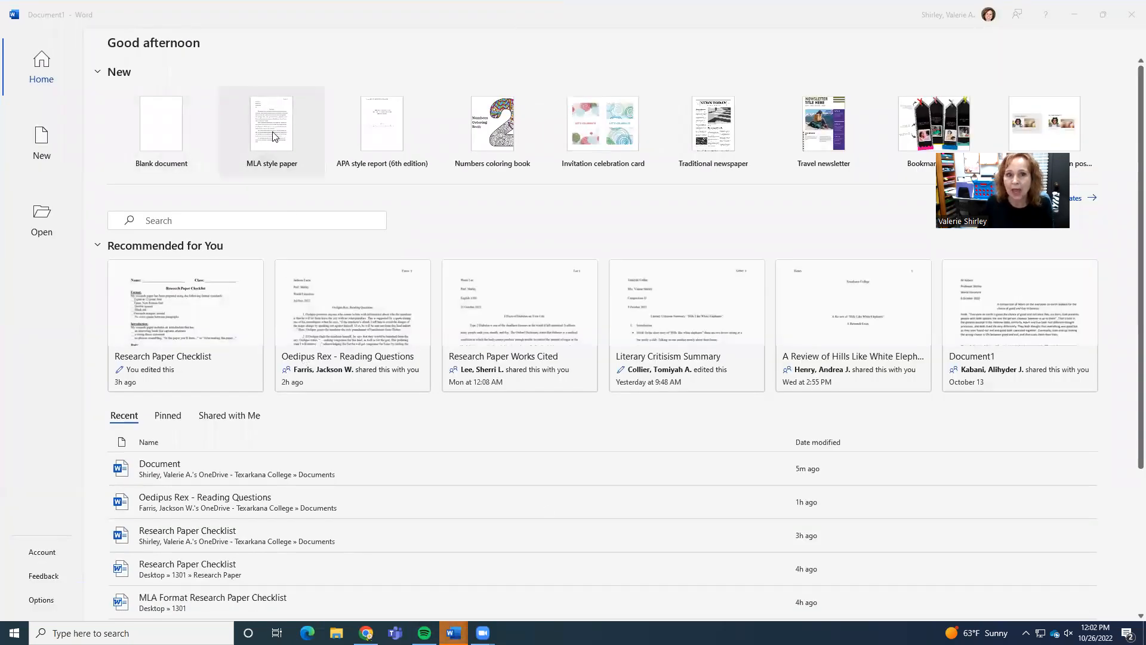
pyautogui.click(648, 357)
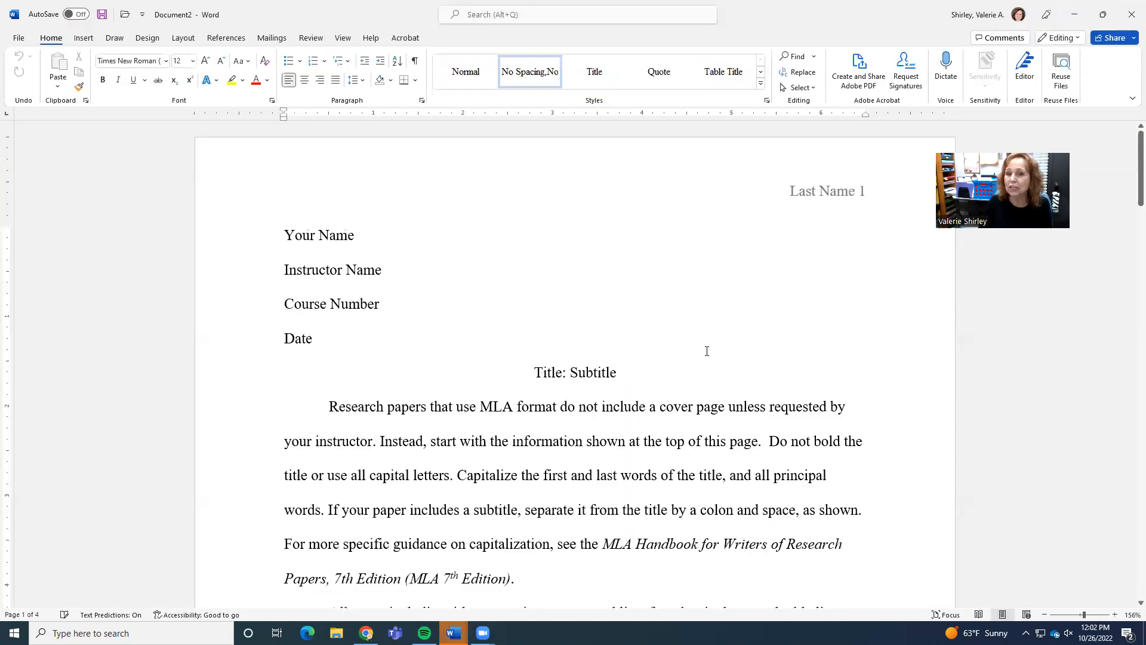
# Replace the Last Name placeholder in the first-page header with the author's last name.
pyautogui.doubleClick(808, 193)
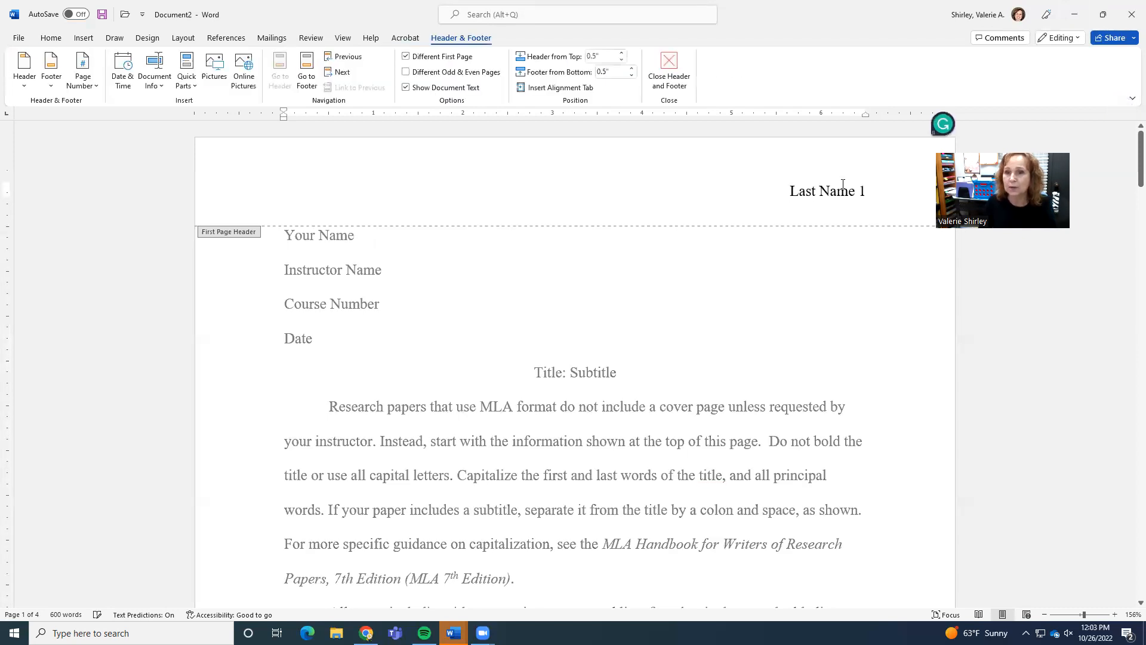
pyautogui.moveTo(854, 191); pyautogui.dragTo(790, 191)
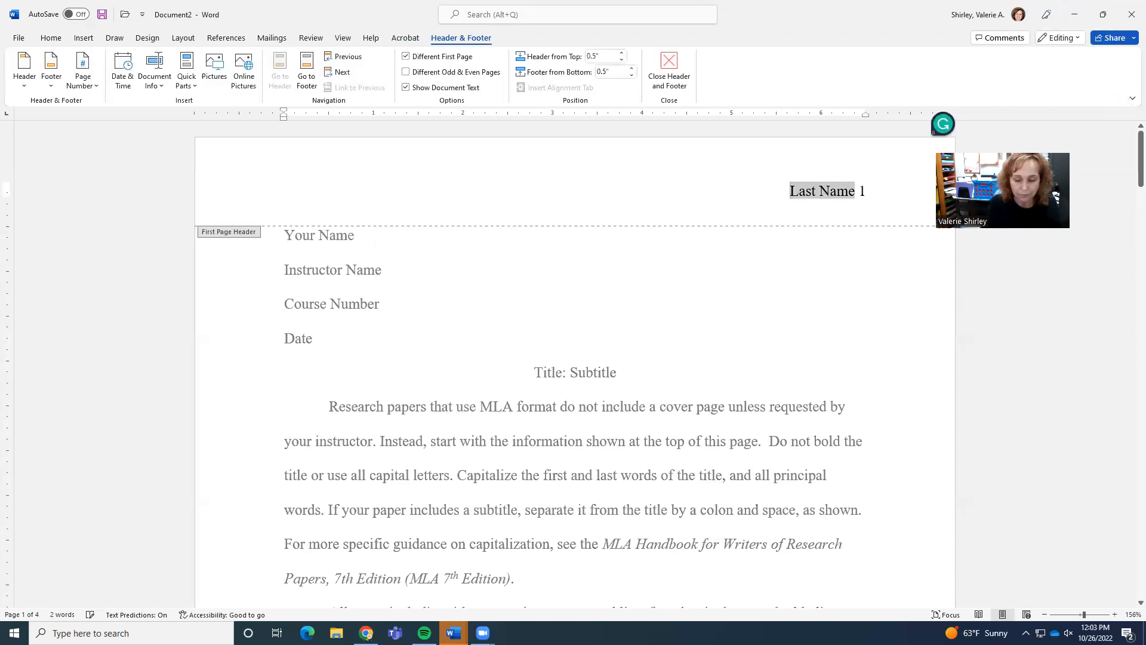
pyautogui.write('Shirley')
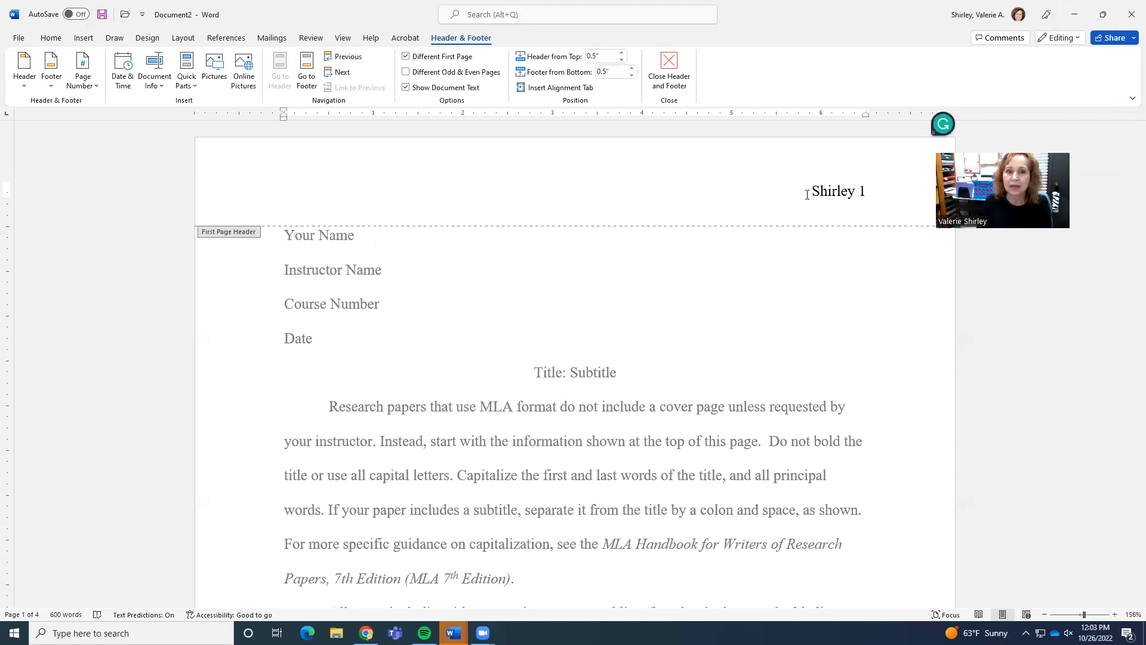
pyautogui.doubleClick(316, 251)
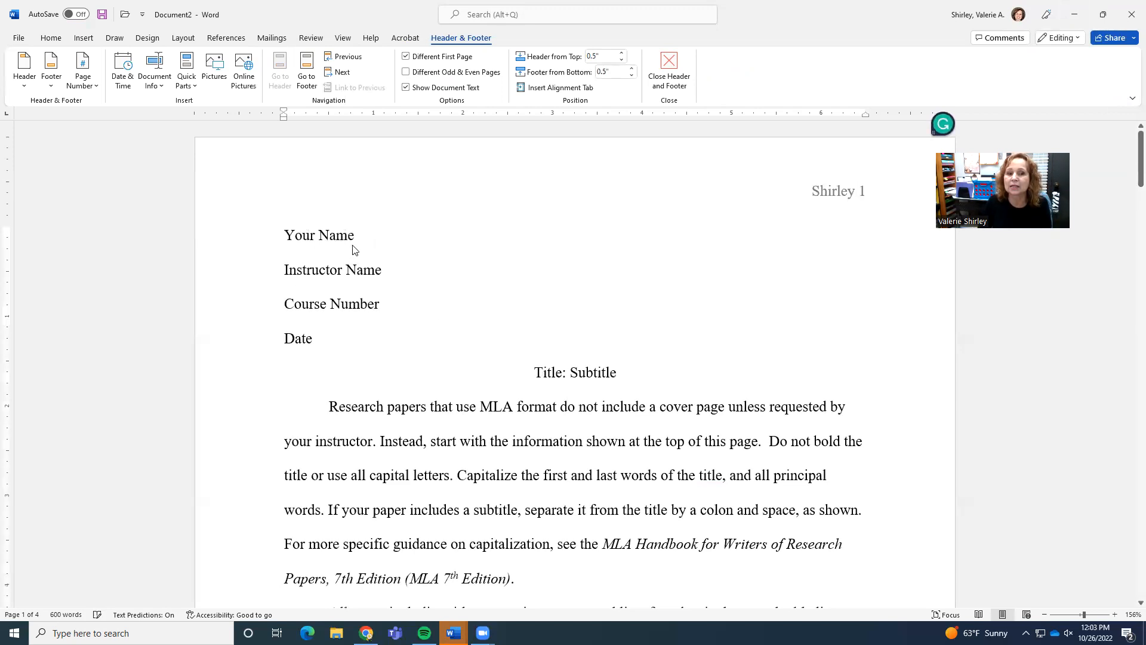
# Replace the sample body text with I will, then undo the replacement.
pyautogui.tripleClick(331, 237)
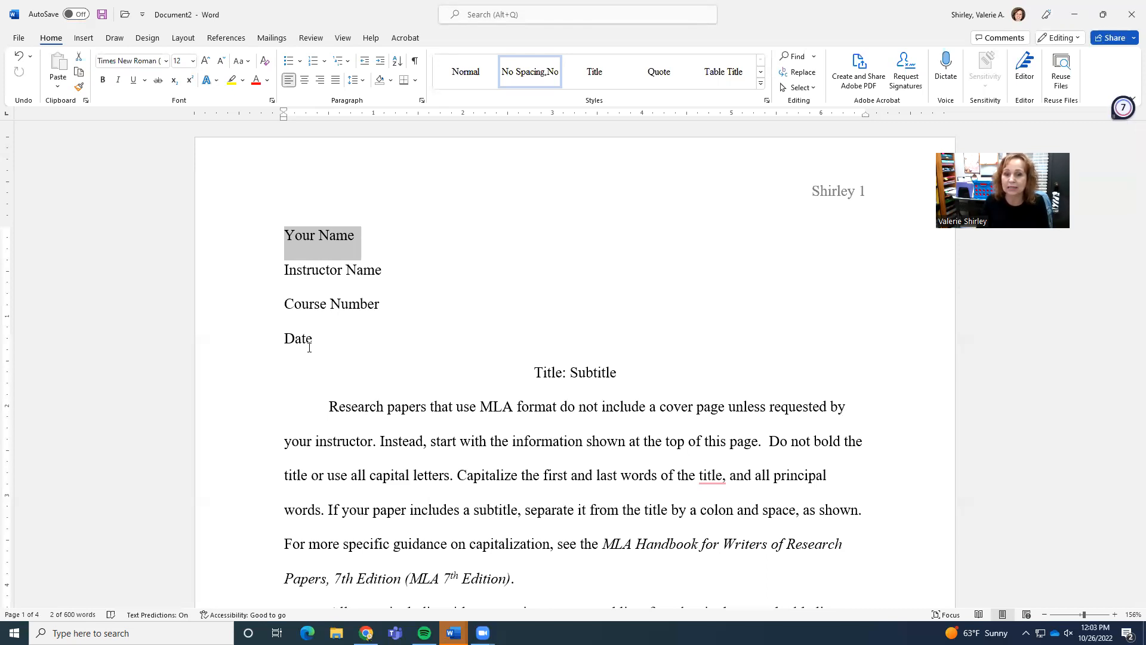
pyautogui.scroll(-1, 597, 328)
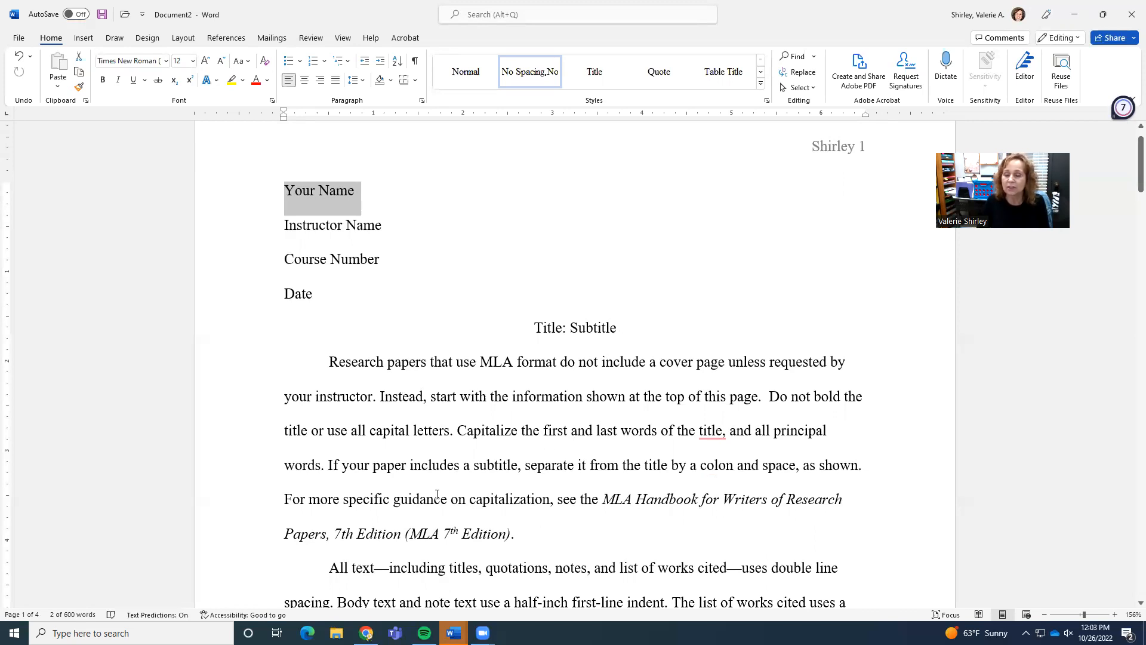
pyautogui.scroll(-1, 415, 298)
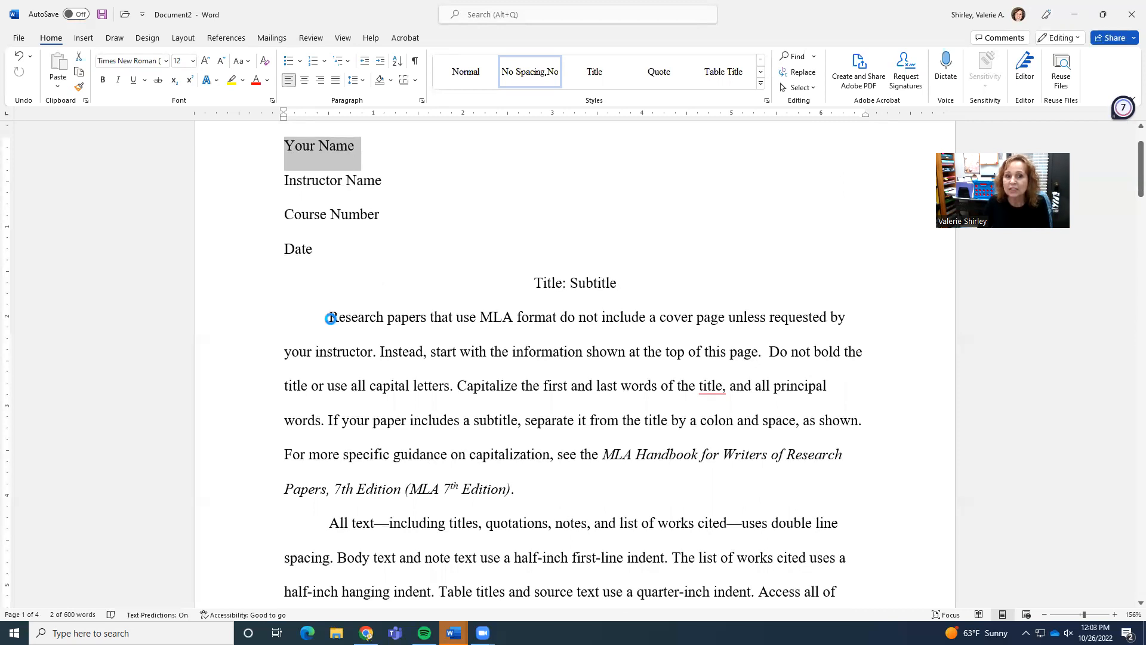
pyautogui.click(330, 319)
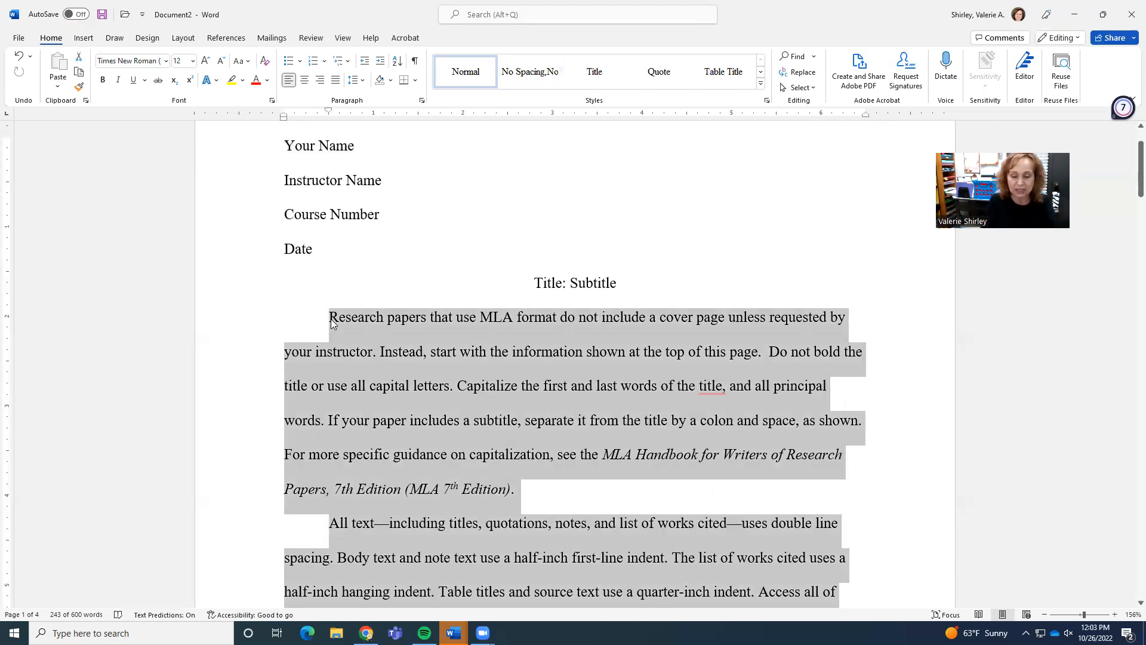
pyautogui.write('I wil;l')
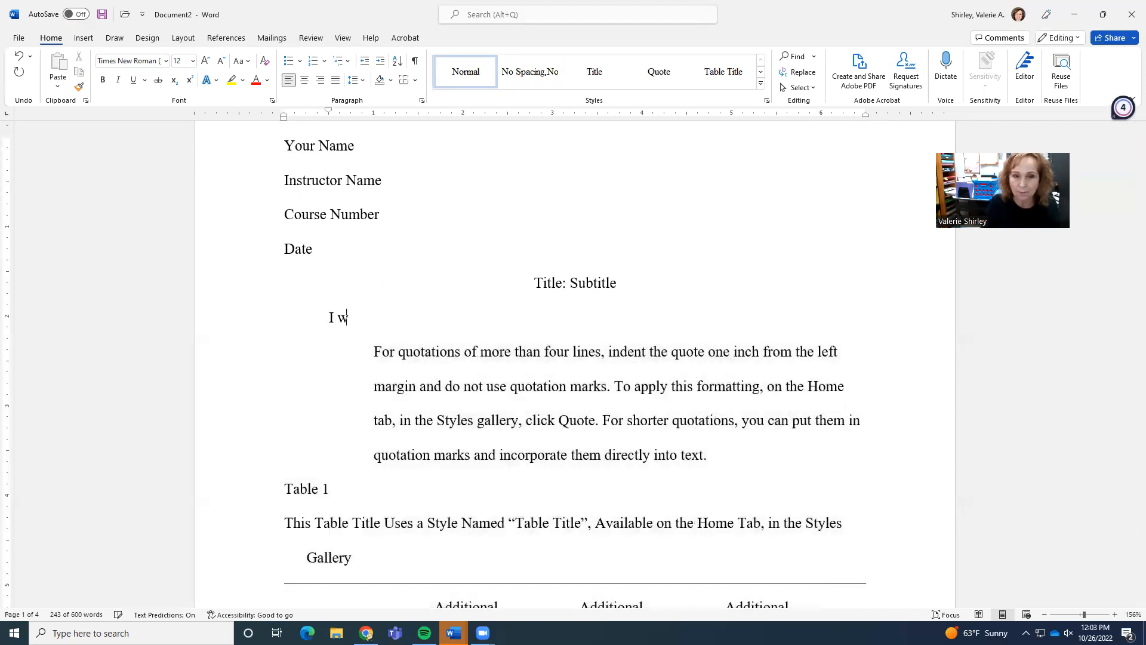
pyautogui.press('BackSpace')
pyautogui.press('BackSpace')
pyautogui.write('ll')
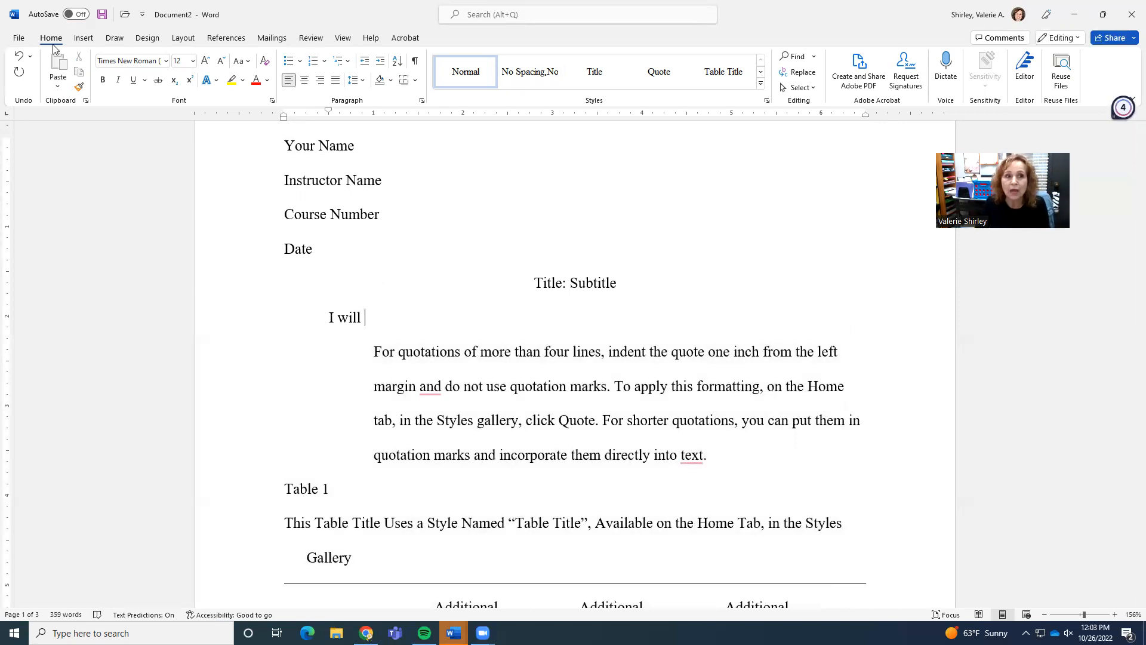
pyautogui.click(18, 56)
pyautogui.click(19, 57)
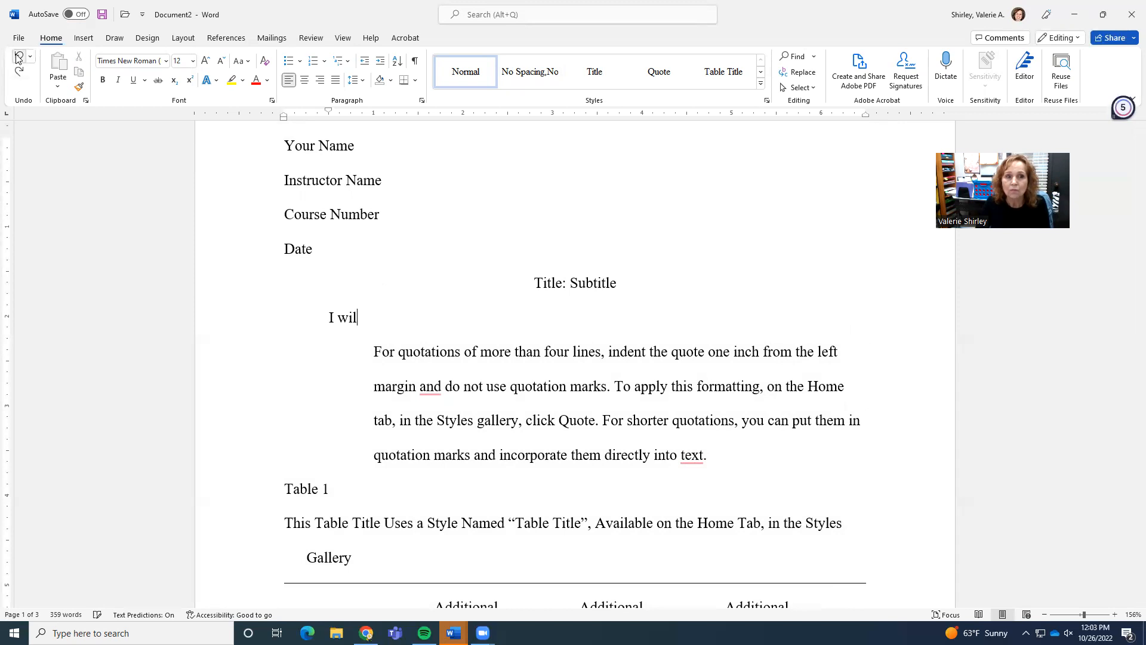
pyautogui.click(22, 57)
pyautogui.click(21, 58)
pyautogui.click(22, 57)
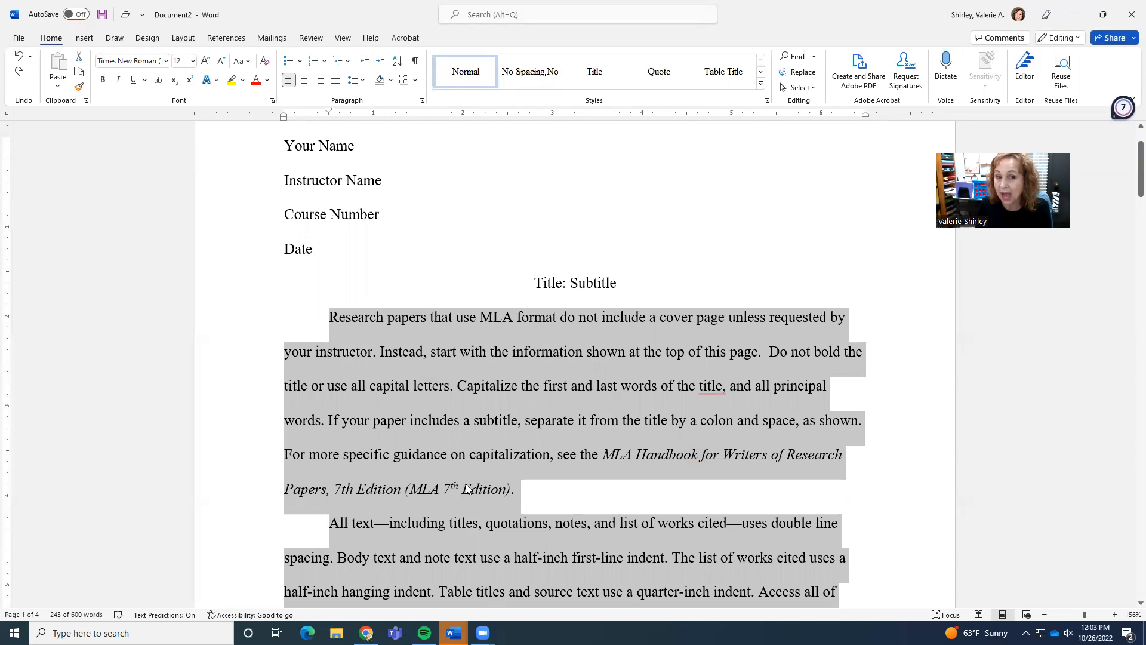
# Delete the sample block quotation paragraph at the top of page 2.
pyautogui.scroll(-8, 472, 472)
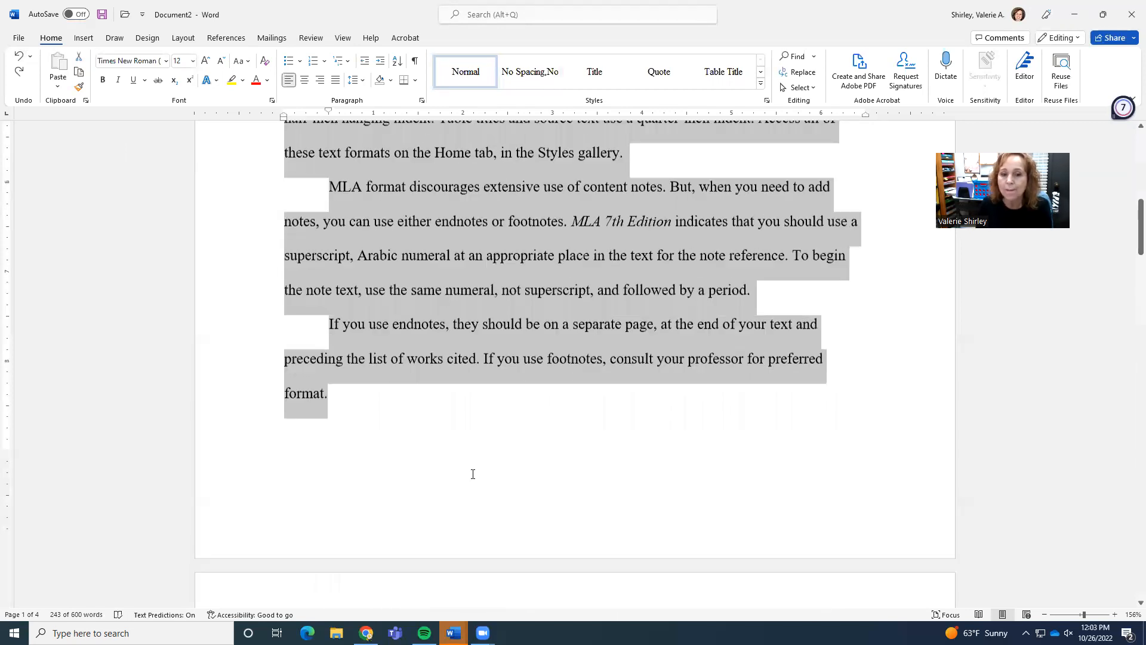
pyautogui.scroll(-2, 473, 474)
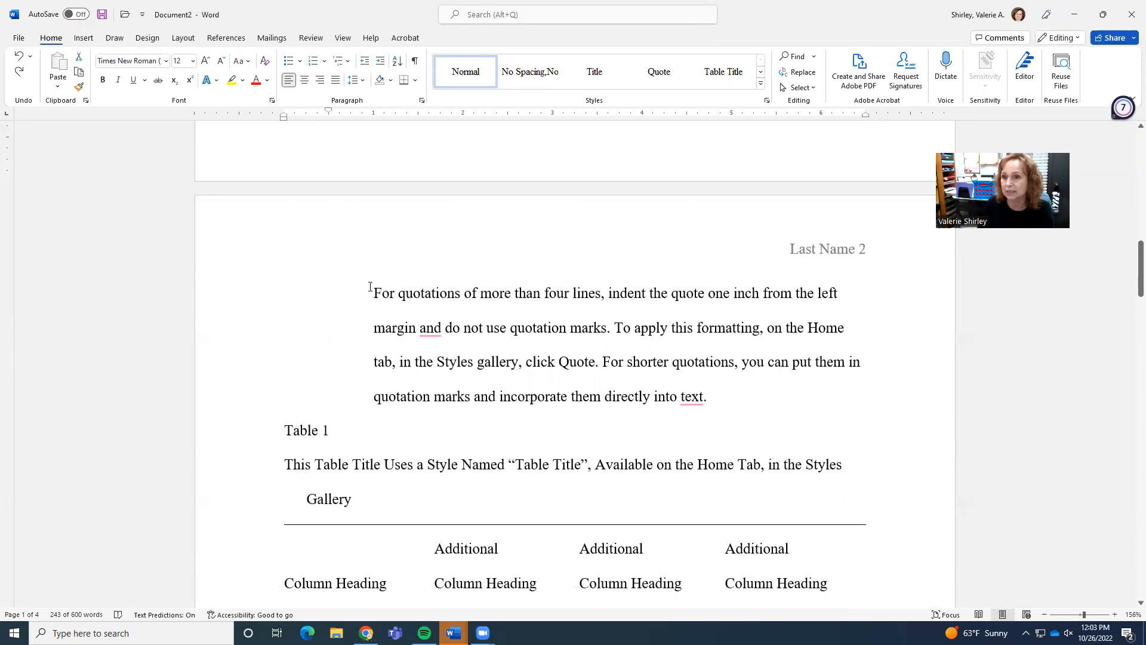
pyautogui.moveTo(370, 287); pyautogui.dragTo(707, 396)
pyautogui.press('Delete')
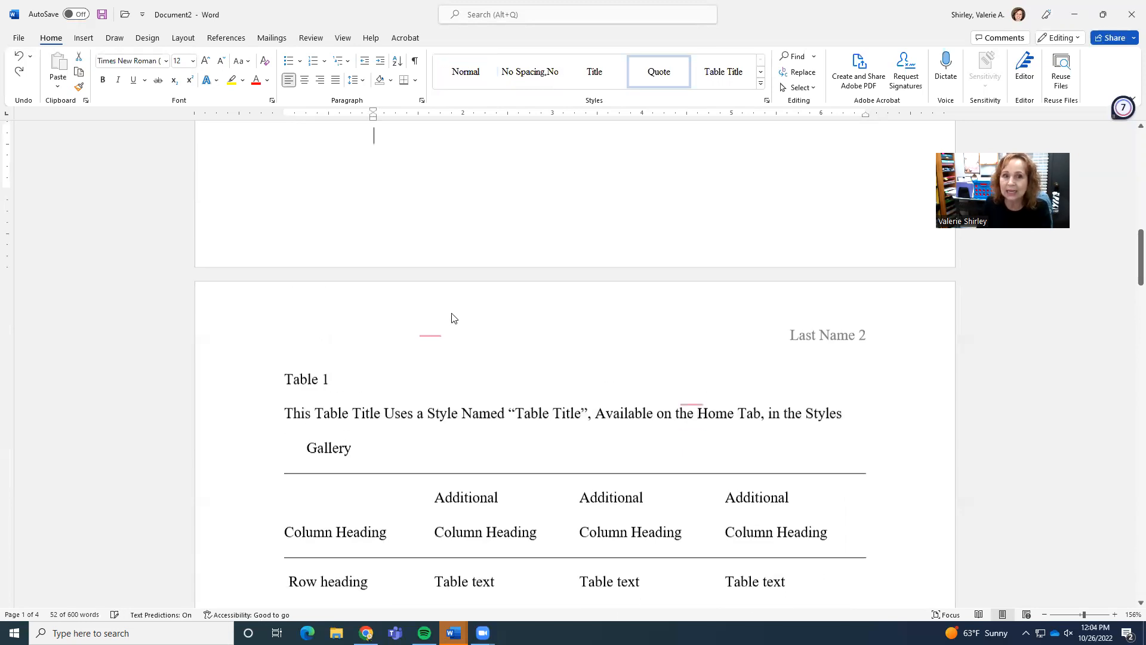
# Delete the sample table together with its title, source line and note text.
pyautogui.scroll(-3, 459, 343)
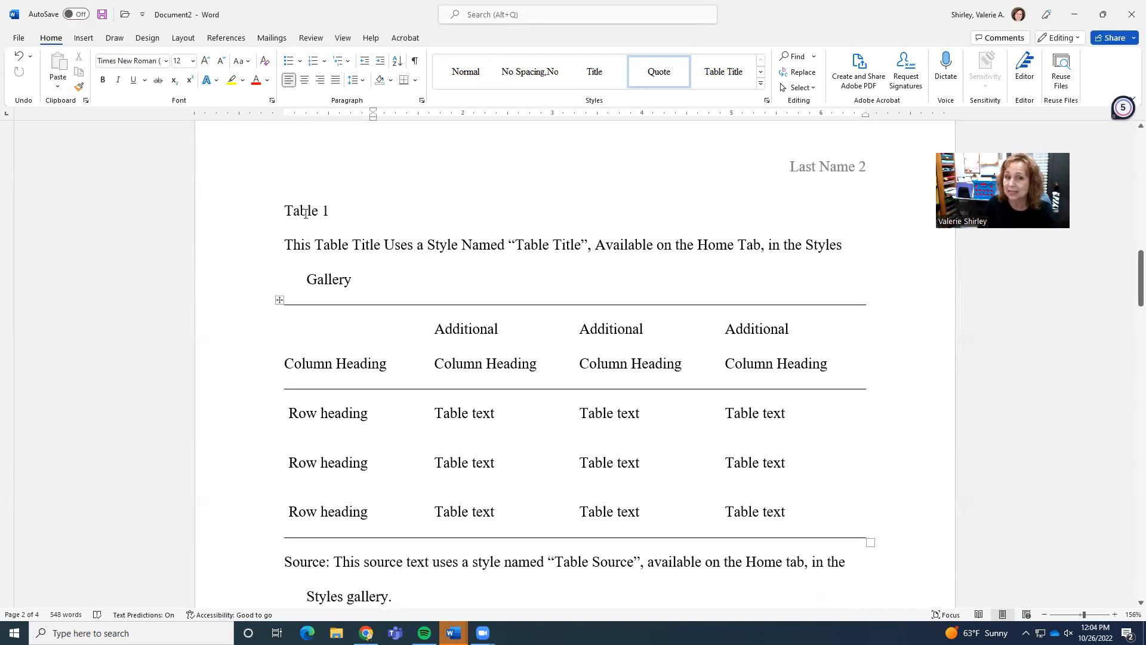
pyautogui.moveTo(281, 210); pyautogui.dragTo(431, 514)
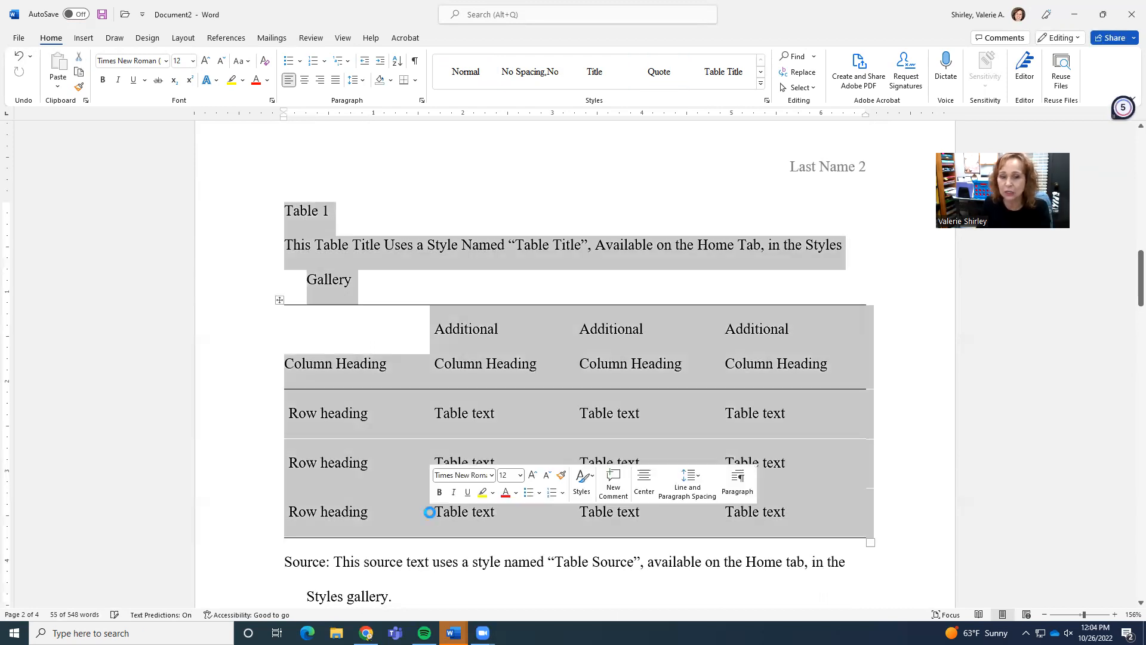
pyautogui.press('Delete')
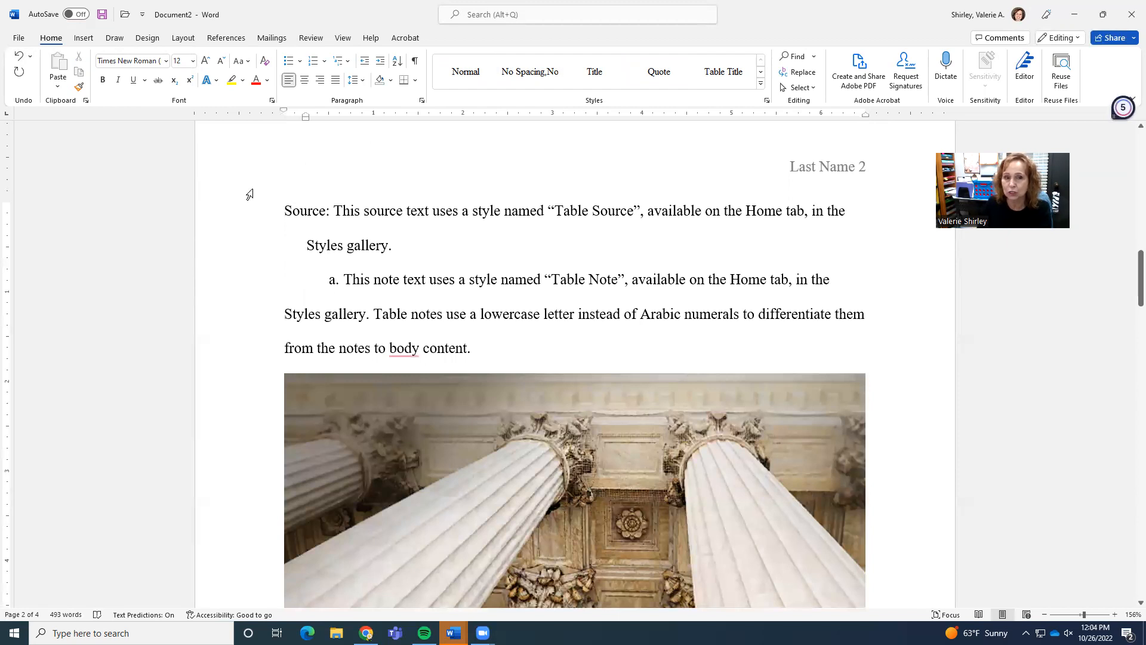
pyautogui.moveTo(283, 210); pyautogui.dragTo(351, 386)
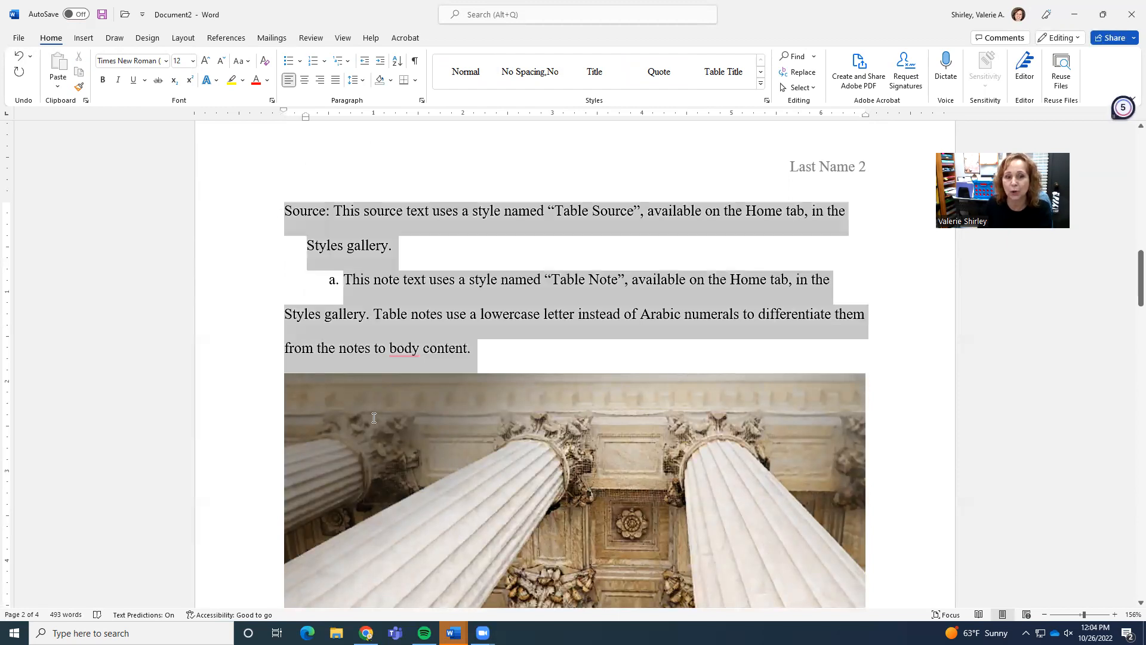
pyautogui.press('Delete')
# Cut the sample picture and delete its caption and the remaining sample paragraphs.
pyautogui.rightClick(427, 342)
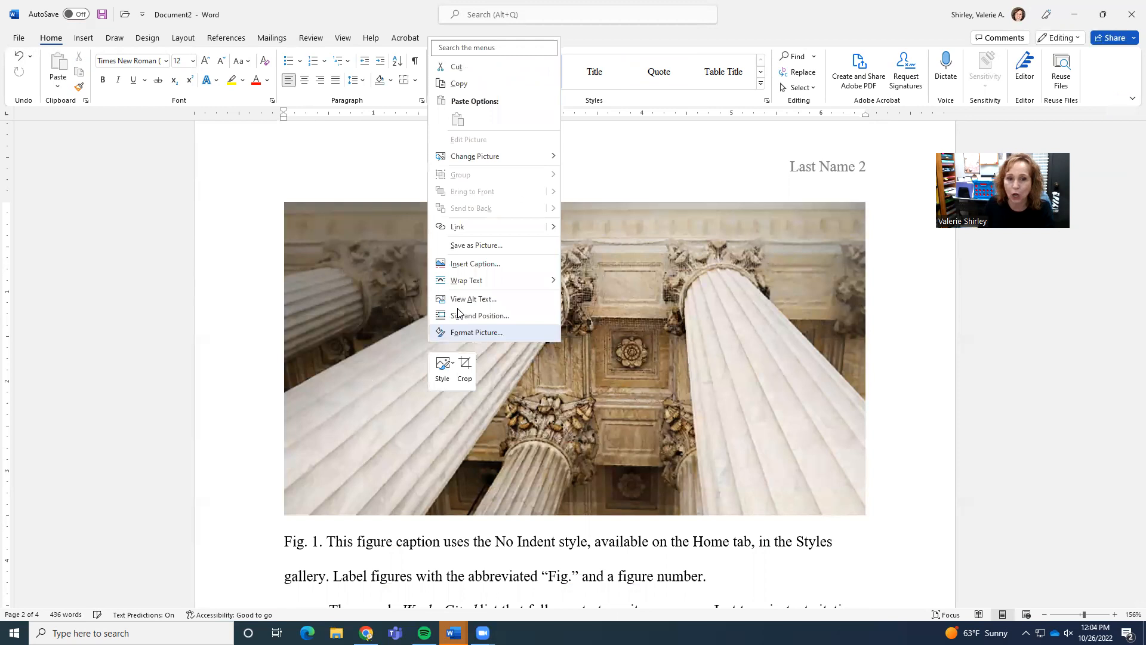
pyautogui.click(477, 71)
pyautogui.tripleClick(272, 231)
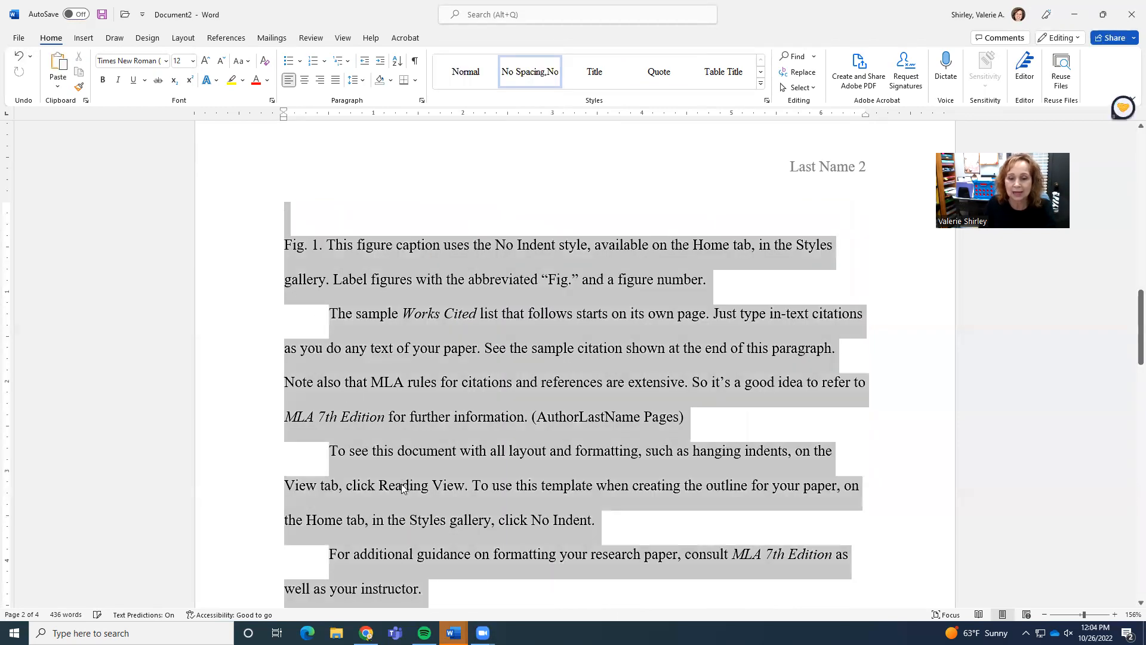
pyautogui.press('Delete')
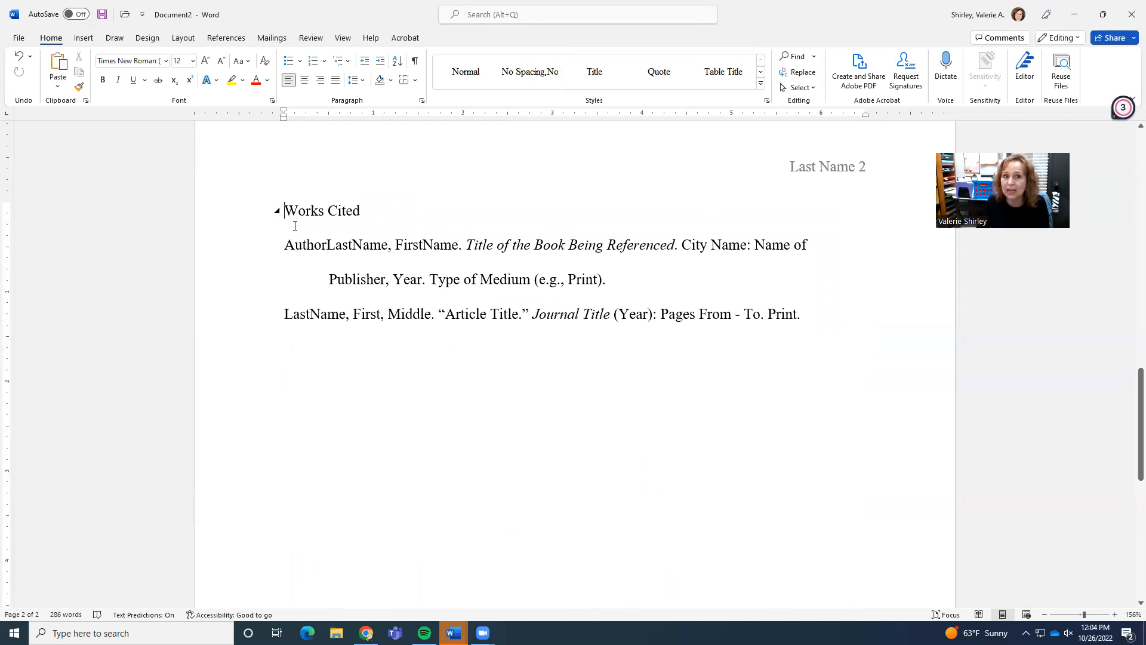
# Center the Works Cited heading.
pyautogui.click(304, 79)
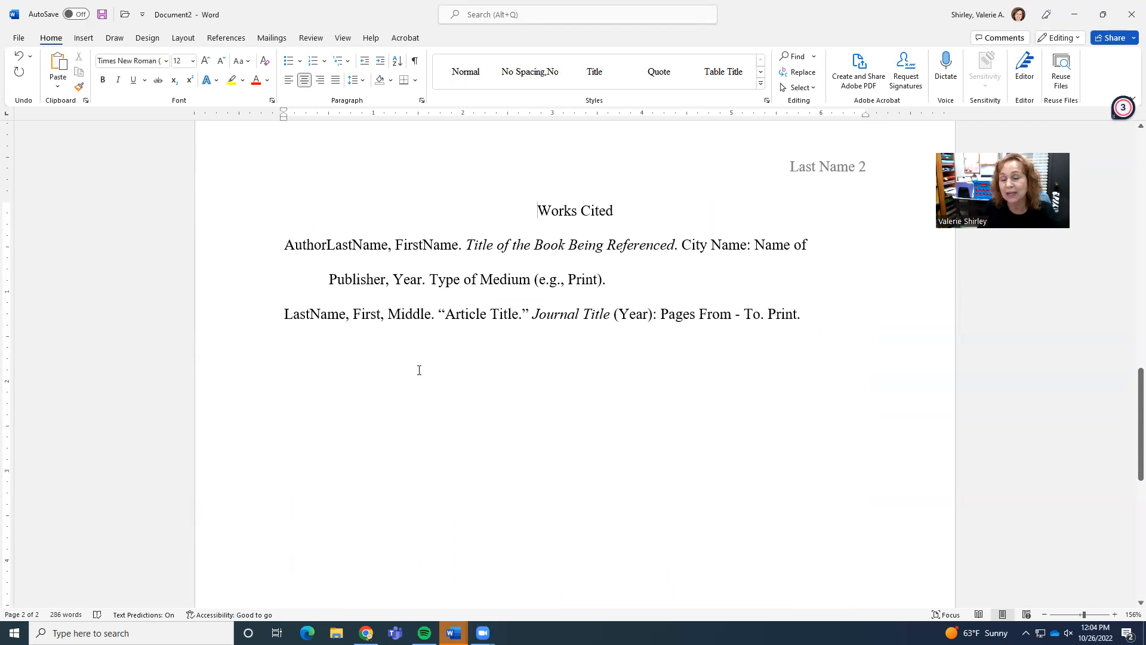
pyautogui.rightClick(461, 364)
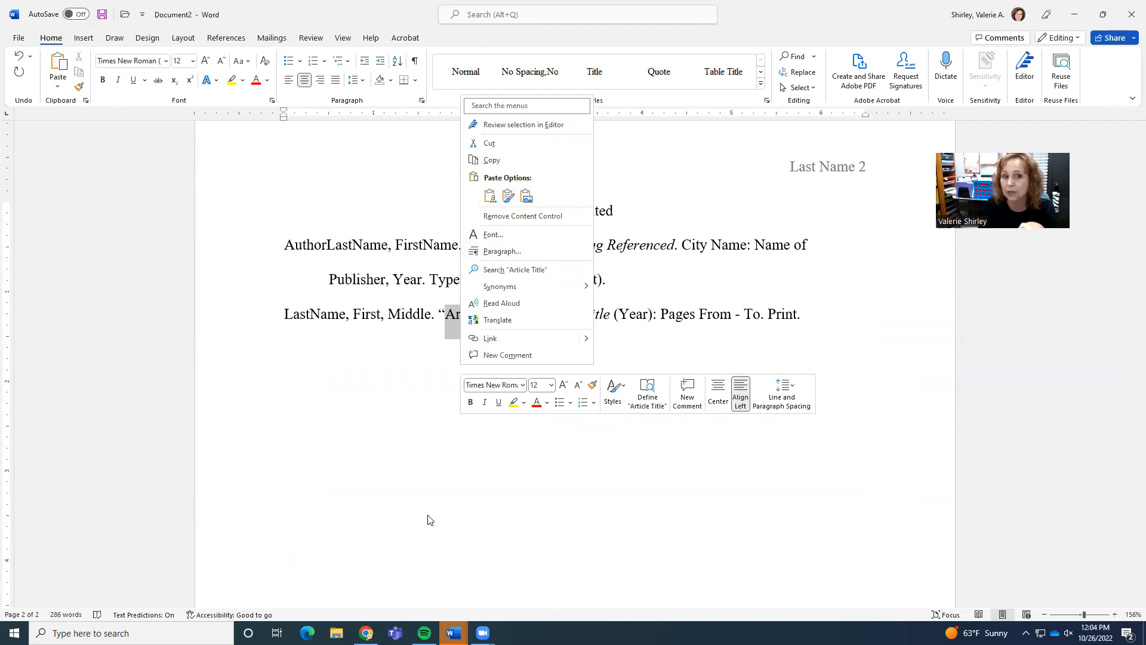
pyautogui.press('Escape')
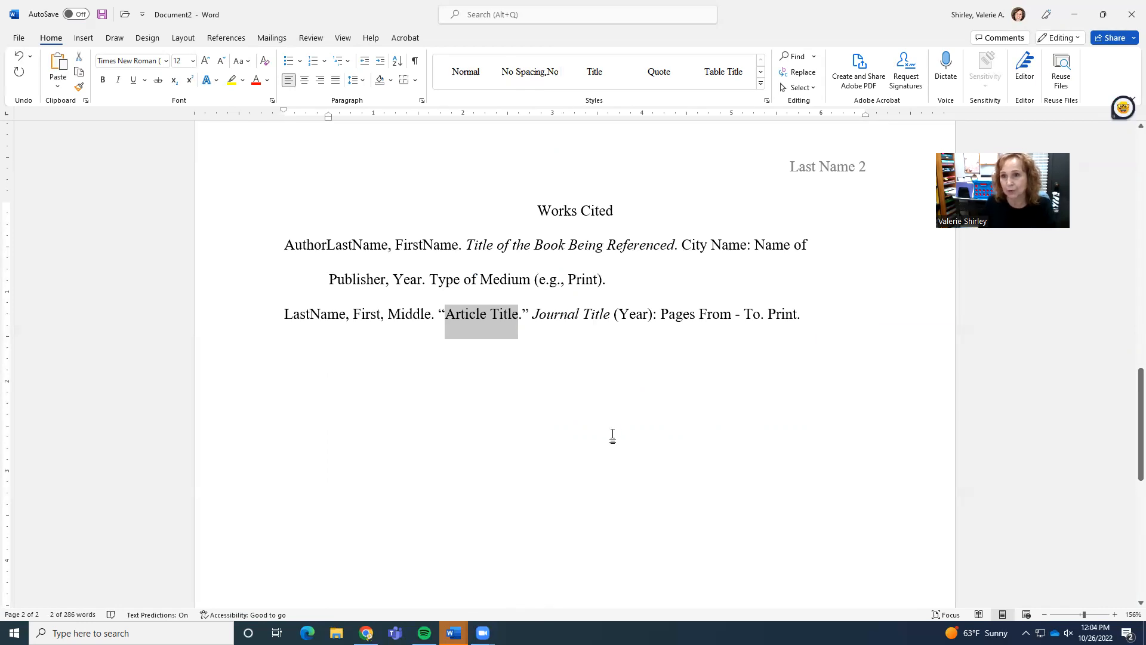
pyautogui.click(571, 316)
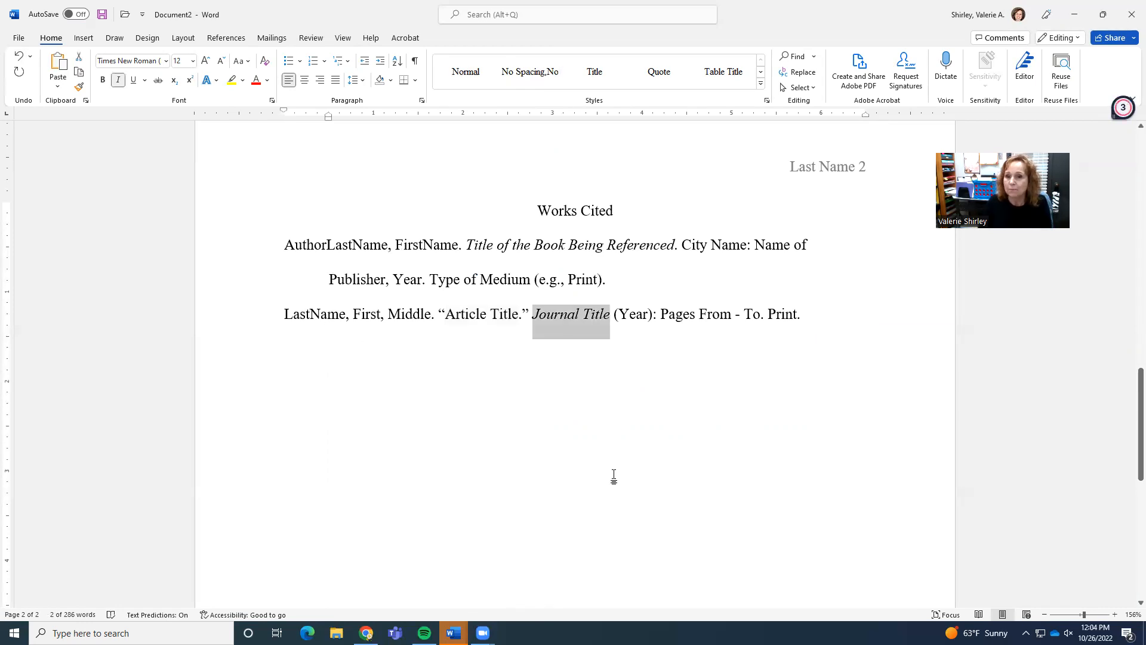
# Open the page 1 header and turn off the different first page option.
pyautogui.scroll(5, 615, 474)
pyautogui.scroll(11, 615, 473)
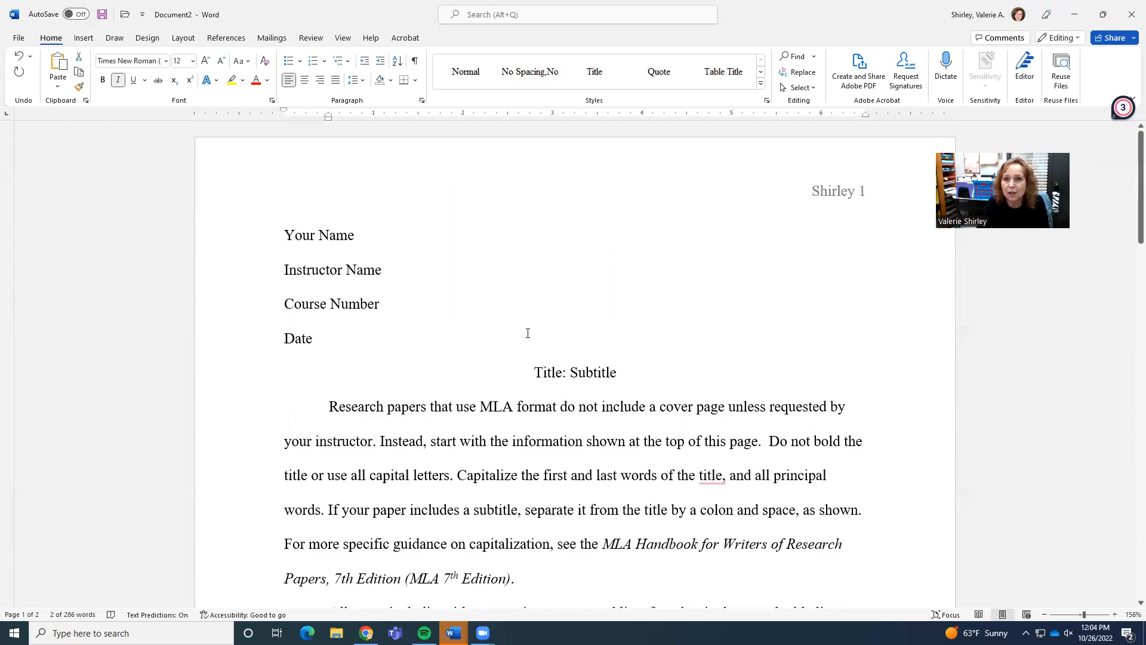
pyautogui.doubleClick(817, 192)
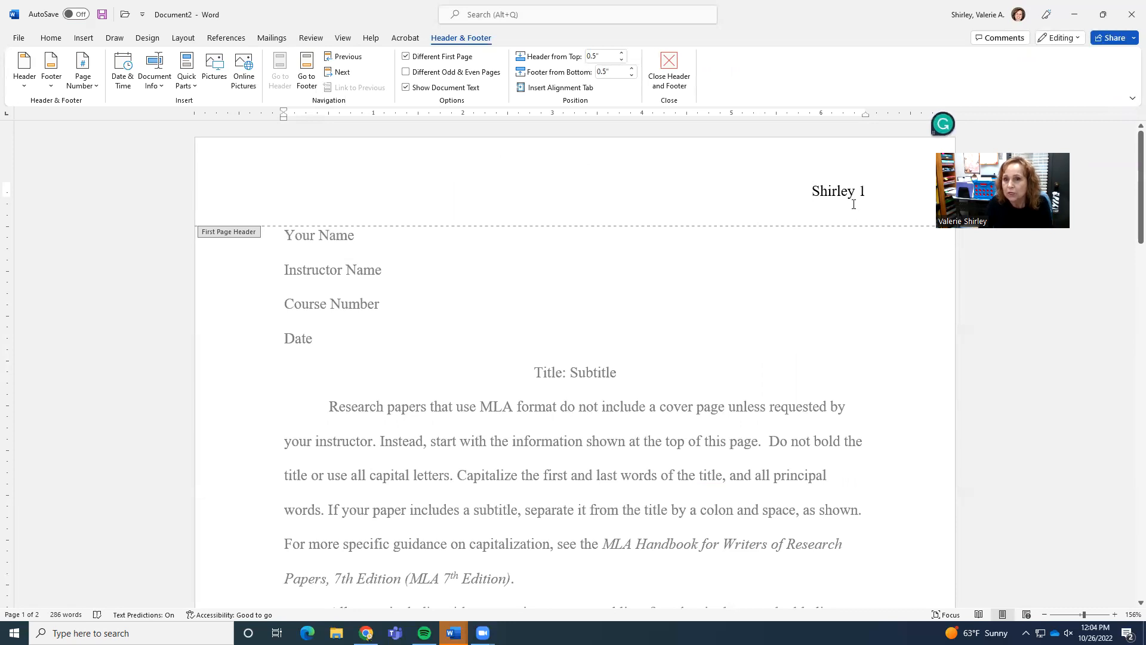
pyautogui.click(405, 56)
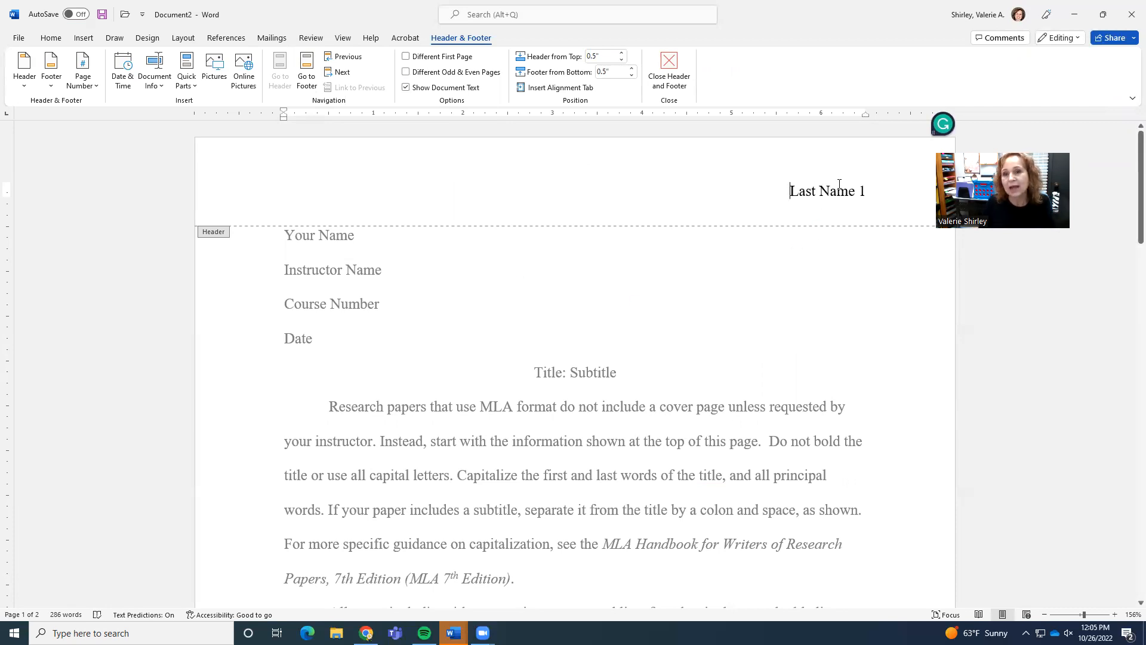
# Replace the header's Last Name placeholder with the author's last name so it shows on every page.
pyautogui.moveTo(791, 190); pyautogui.dragTo(838, 183)
pyautogui.write('Shirley')
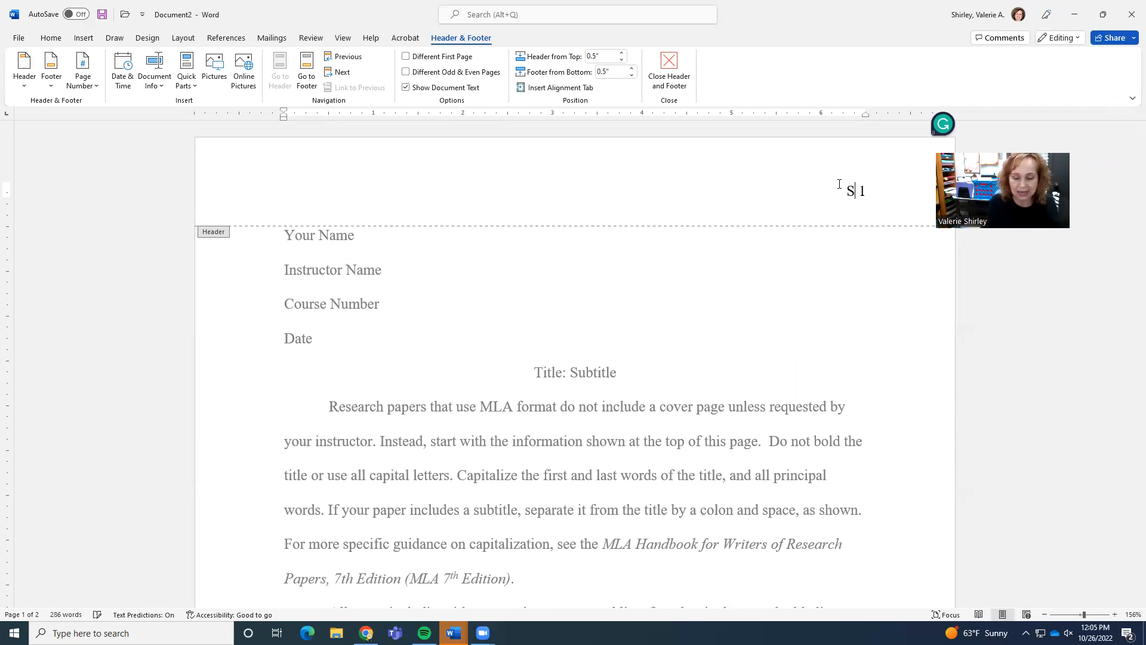
pyautogui.doubleClick(779, 329)
pyautogui.scroll(-2, 819, 353)
pyautogui.scroll(-10, 821, 353)
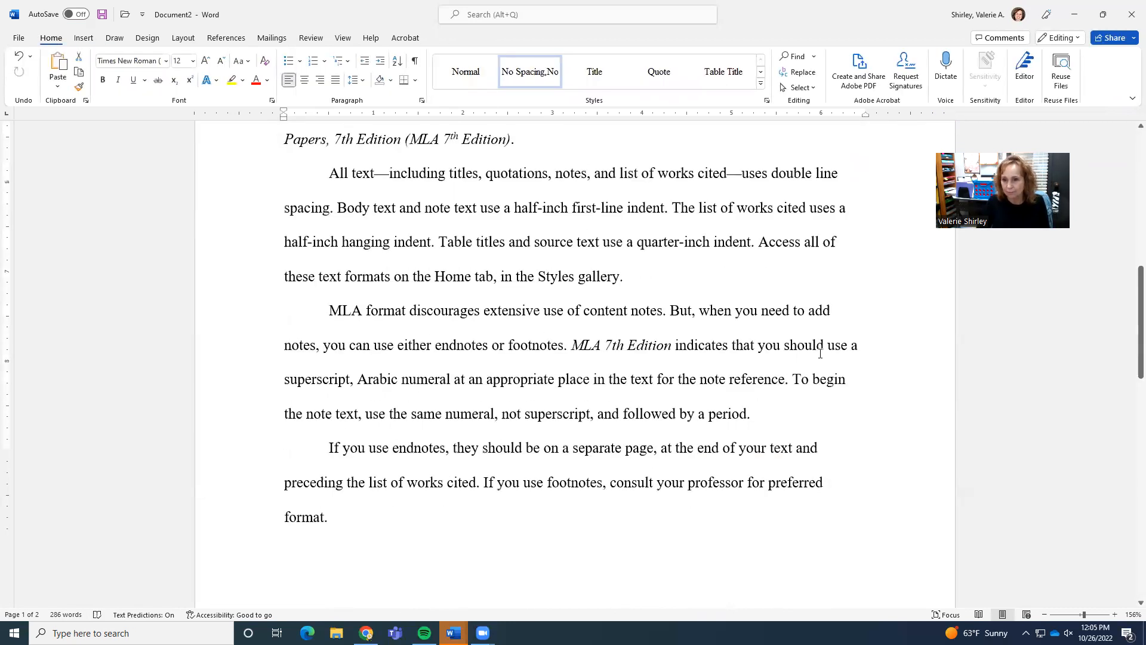
pyautogui.scroll(12, 757, 365)
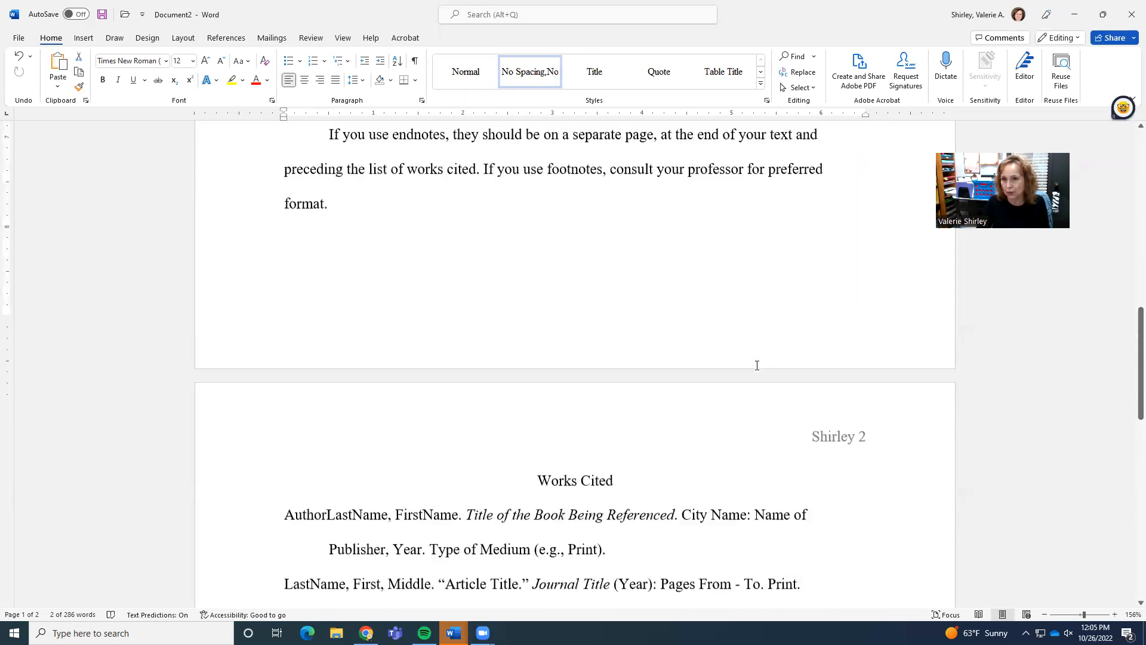